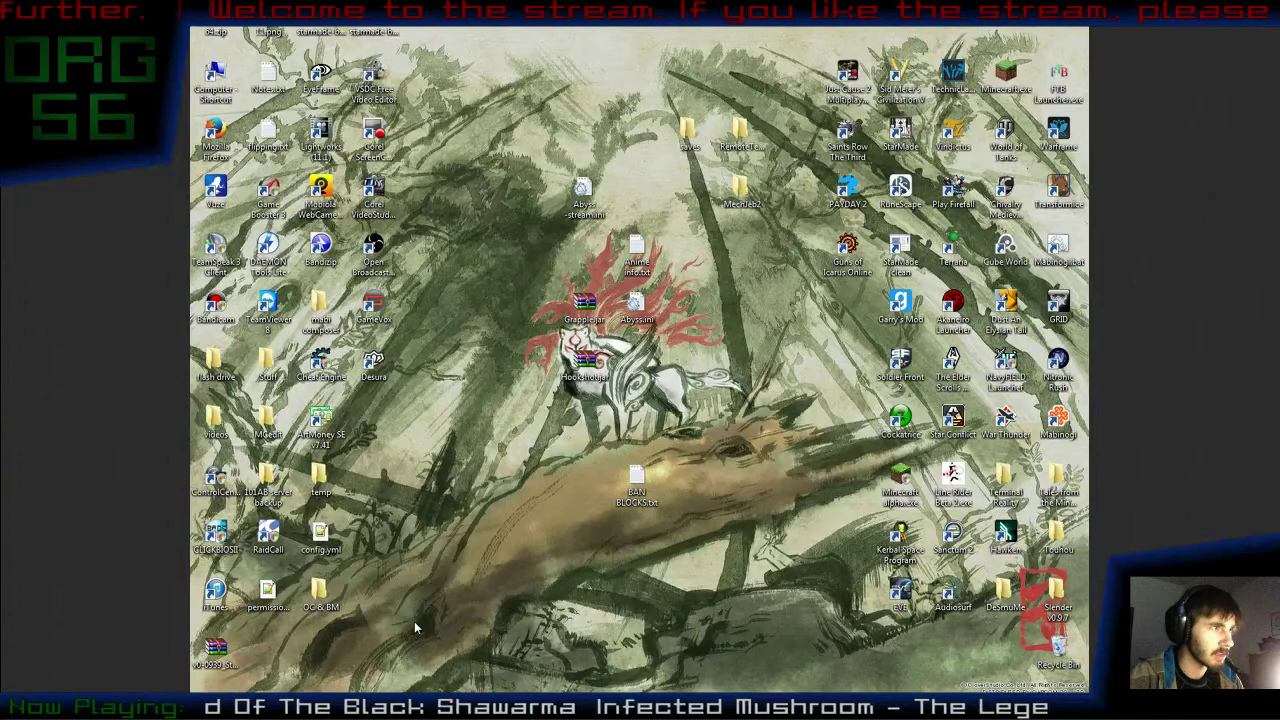
# Step: Switch to the browser, search Google for "feed the beast" and open the feed-the-beast.com home page
pyautogui.hotkey('alt', 'Tab')
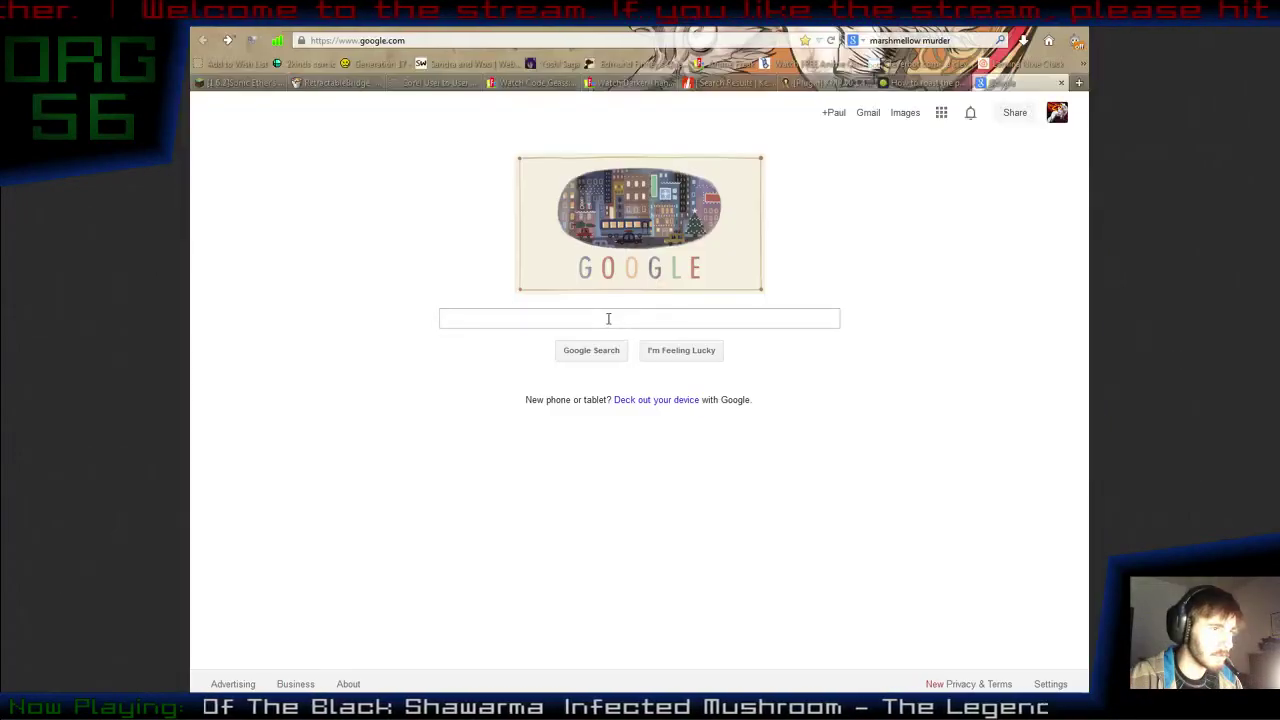
pyautogui.click(608, 318)
pyautogui.write('f')
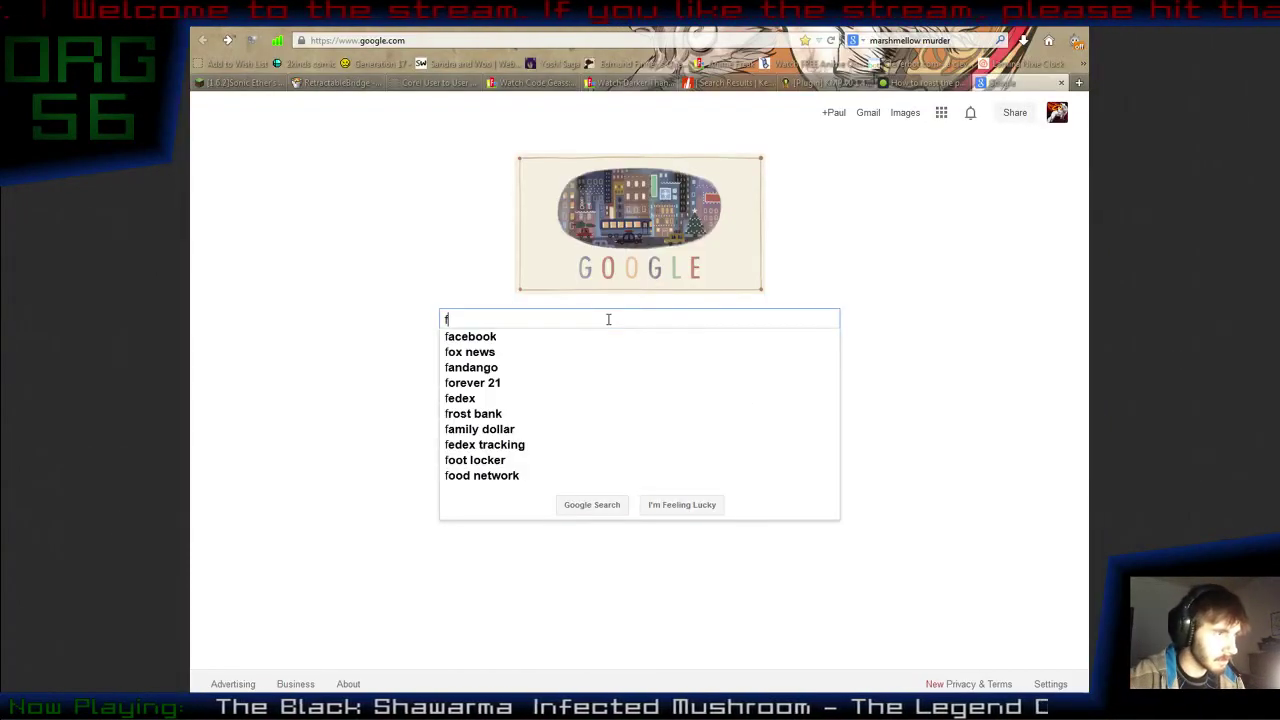
pyautogui.press('BackSpace')
pyautogui.write('feee')
pyautogui.press('BackSpace')
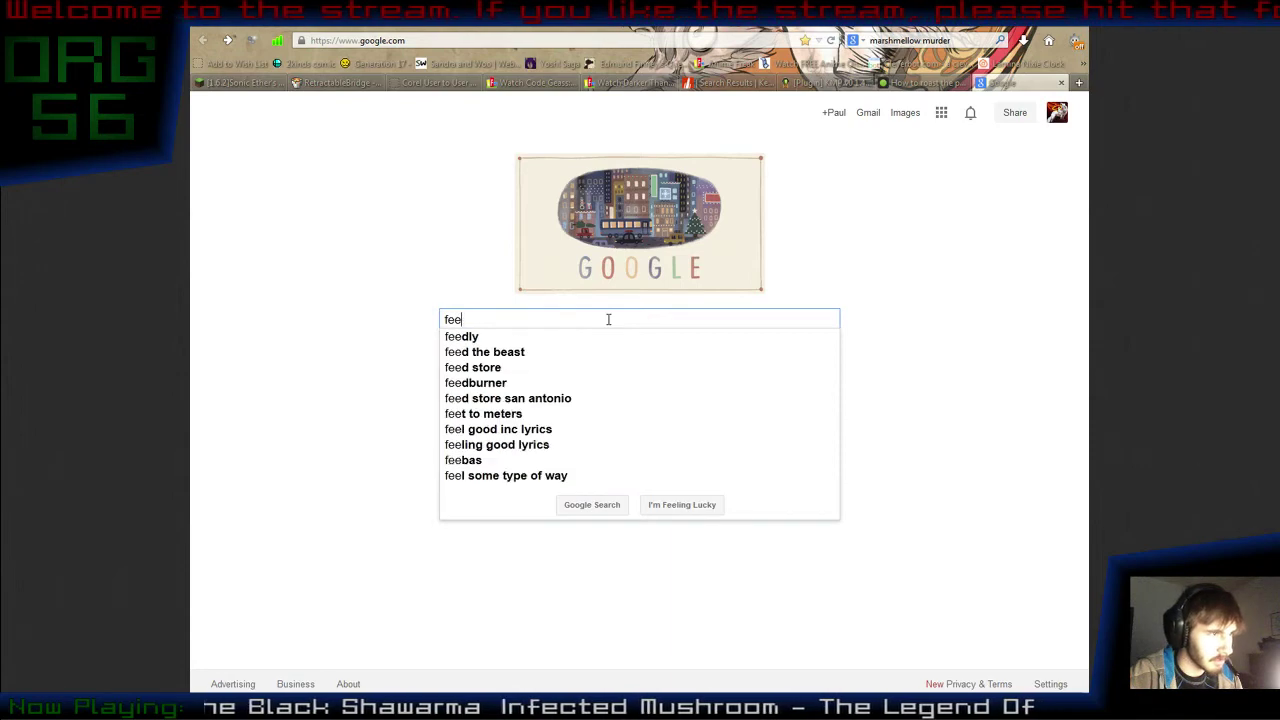
pyautogui.write('d the beast')
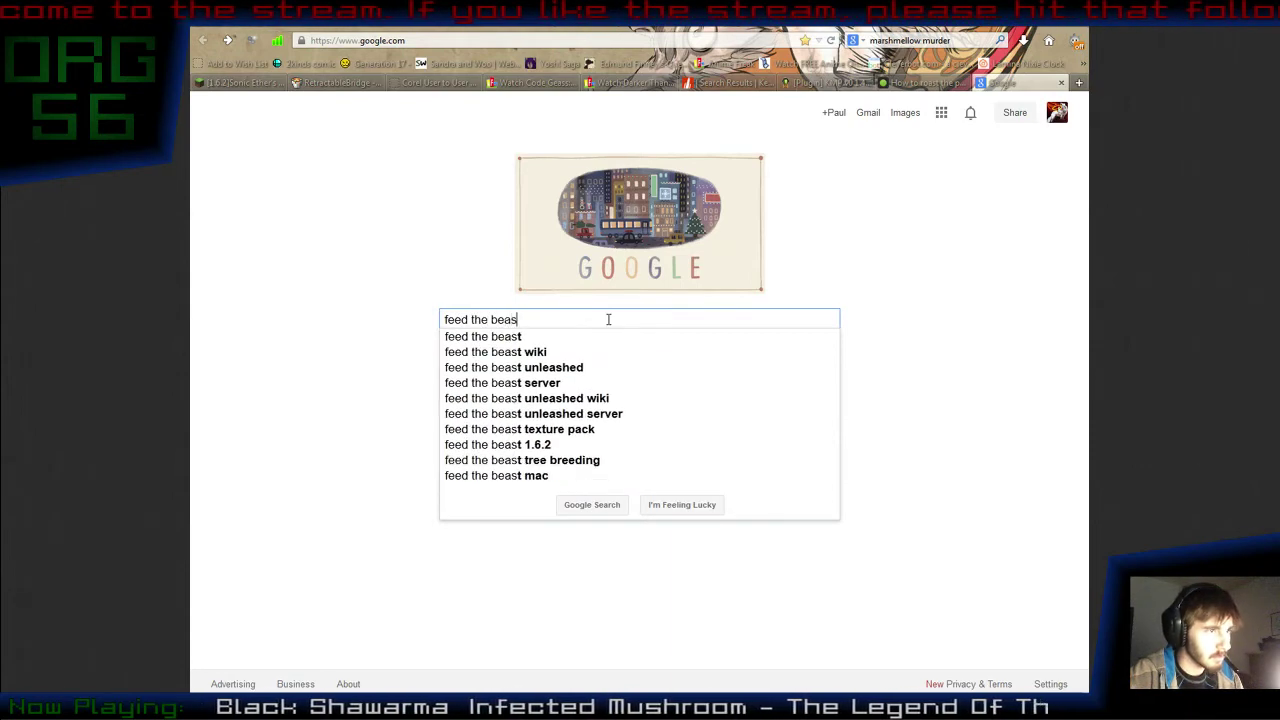
pyautogui.press('Return')
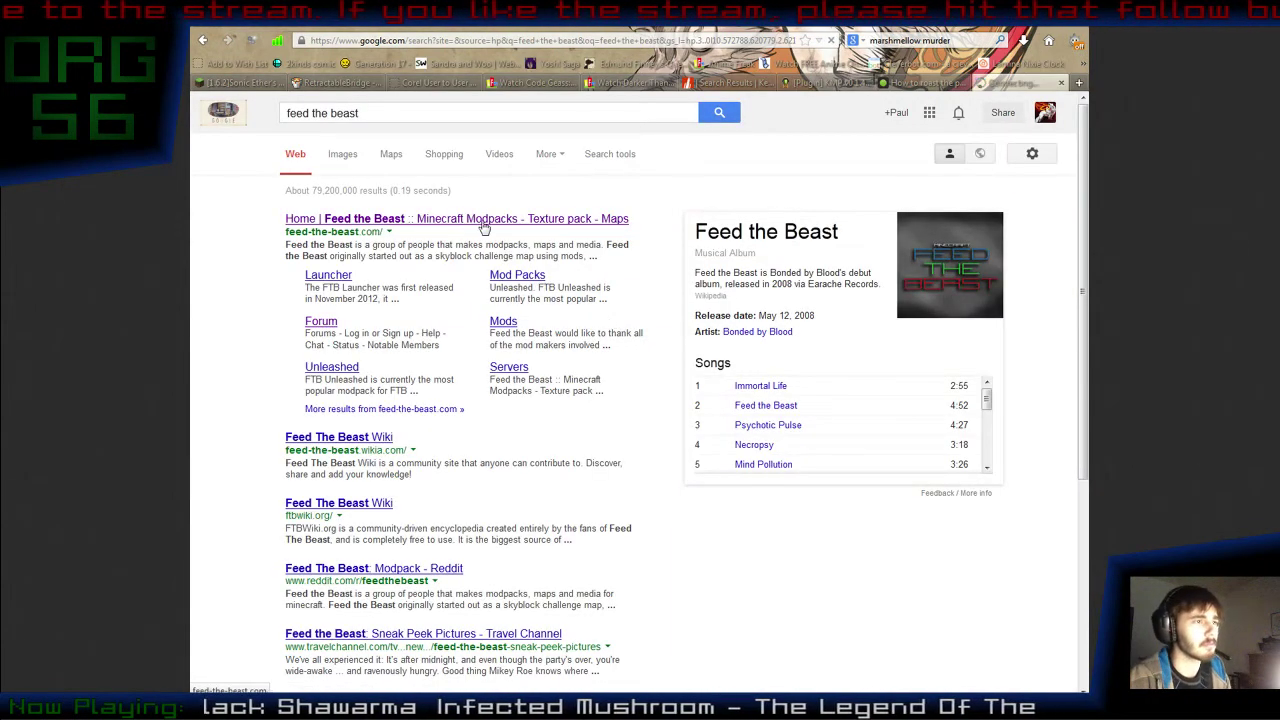
pyautogui.click(480, 219)
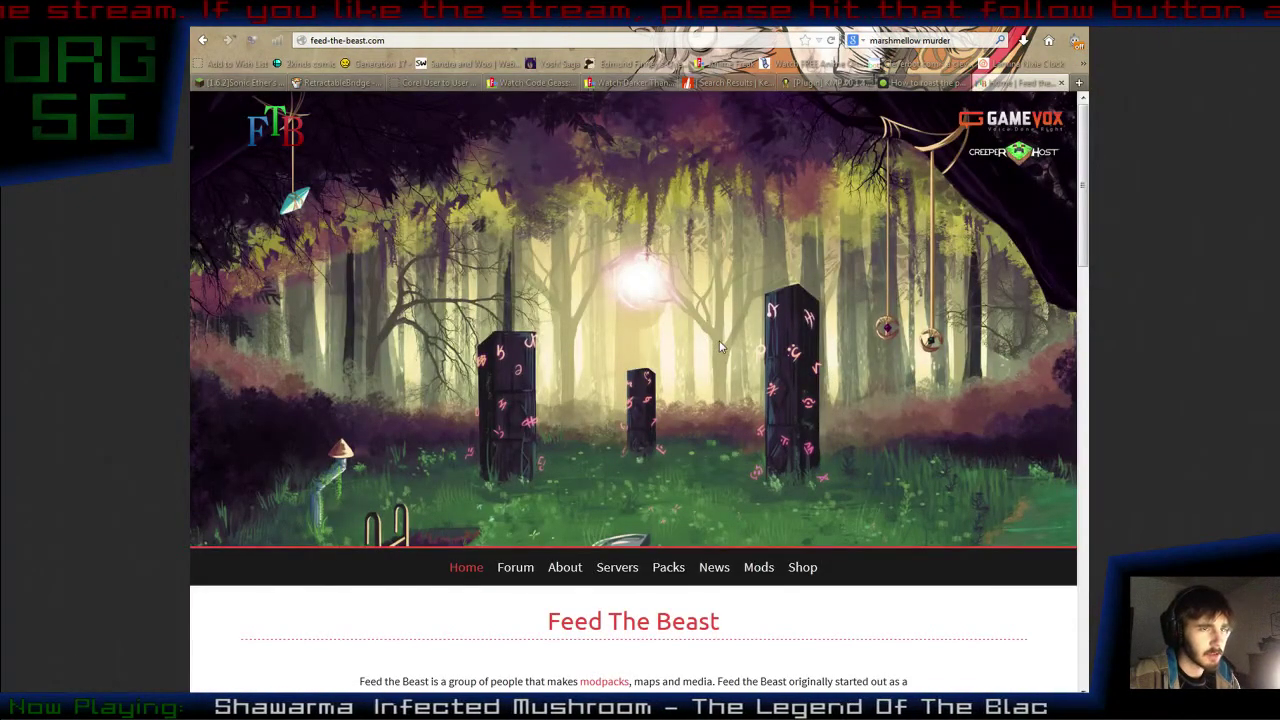
pyautogui.scroll(-5, 719, 340)
pyautogui.scroll(-1, 723, 346)
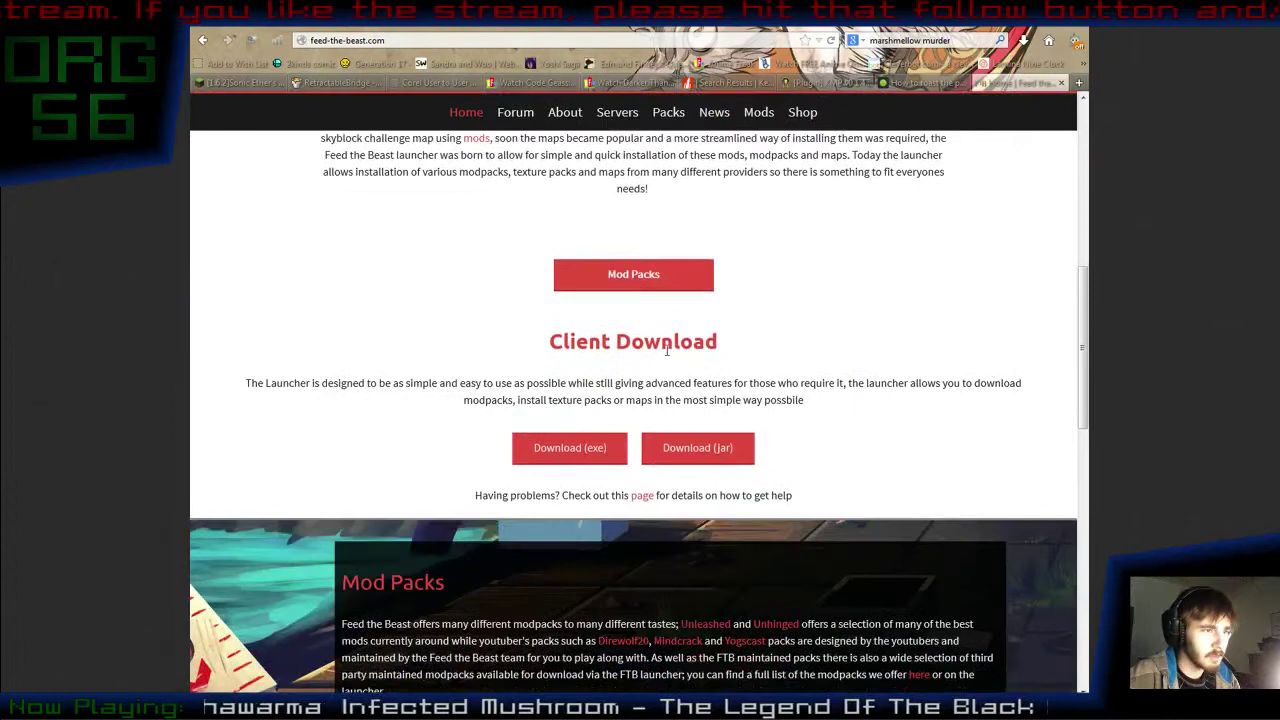
pyautogui.click(570, 450)
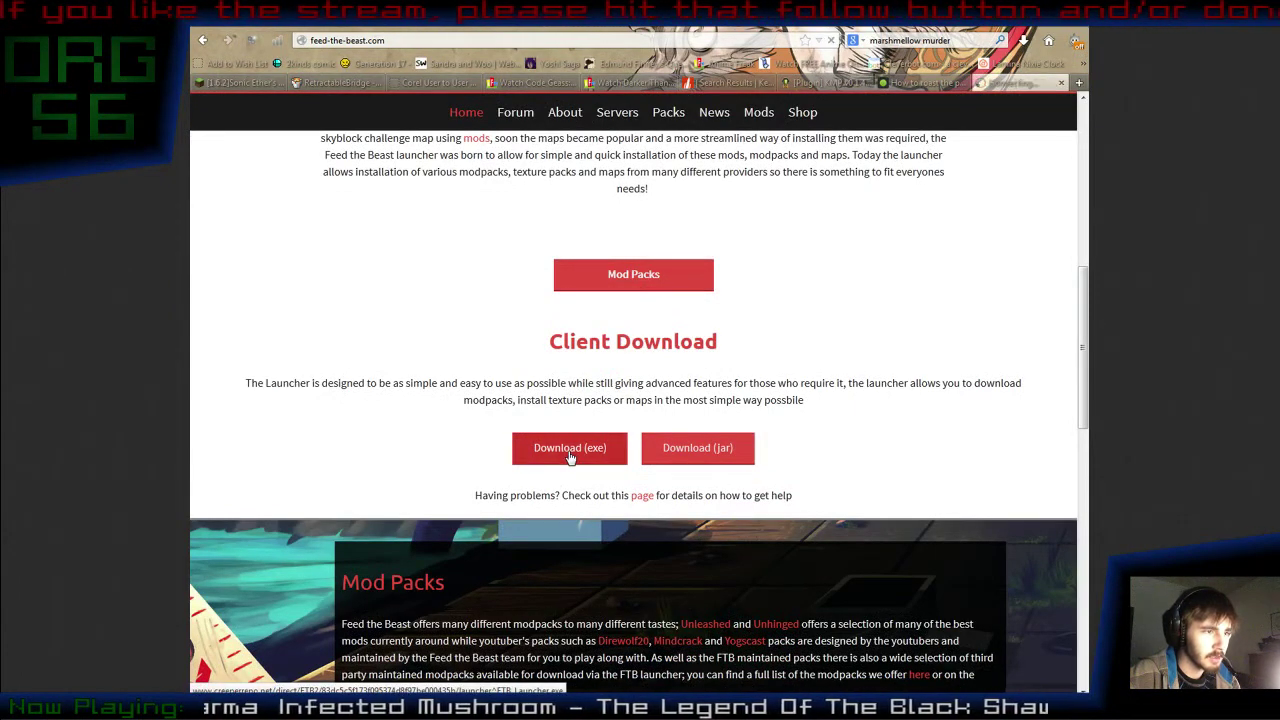
pyautogui.click(619, 331)
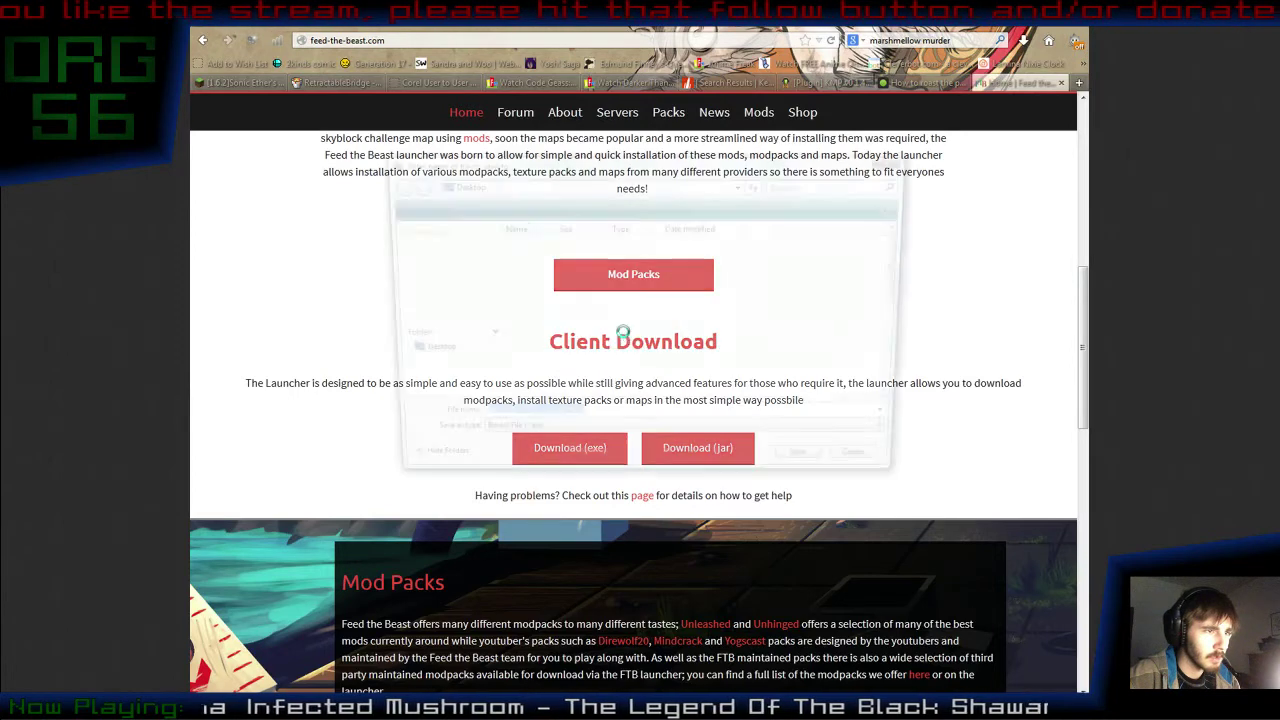
pyautogui.moveTo(774, 170); pyautogui.dragTo(772, 197)
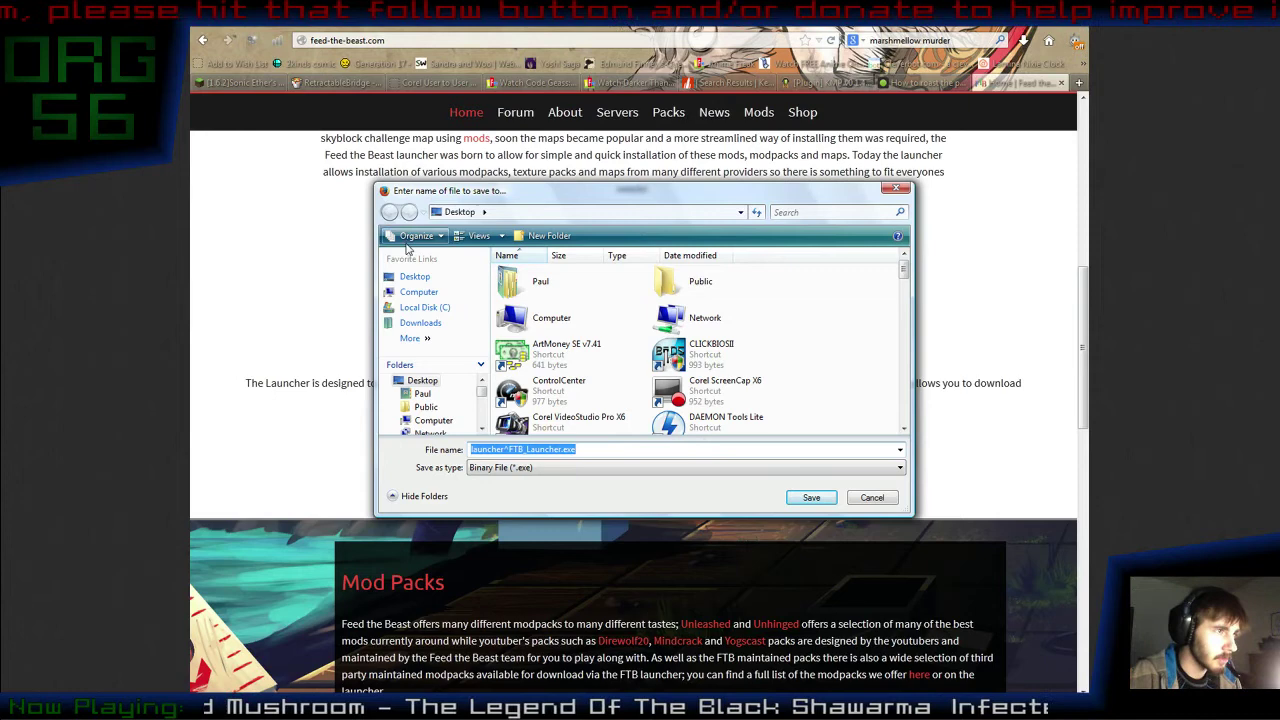
pyautogui.click(544, 212)
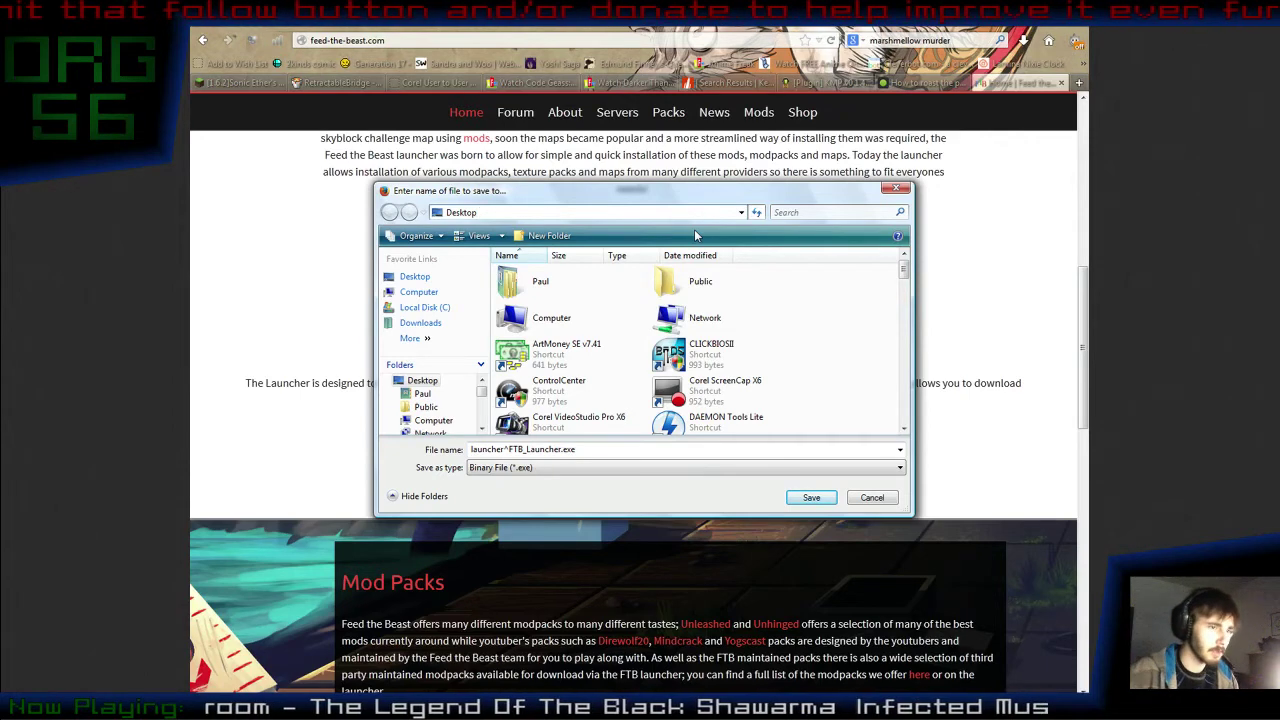
pyautogui.click(594, 449)
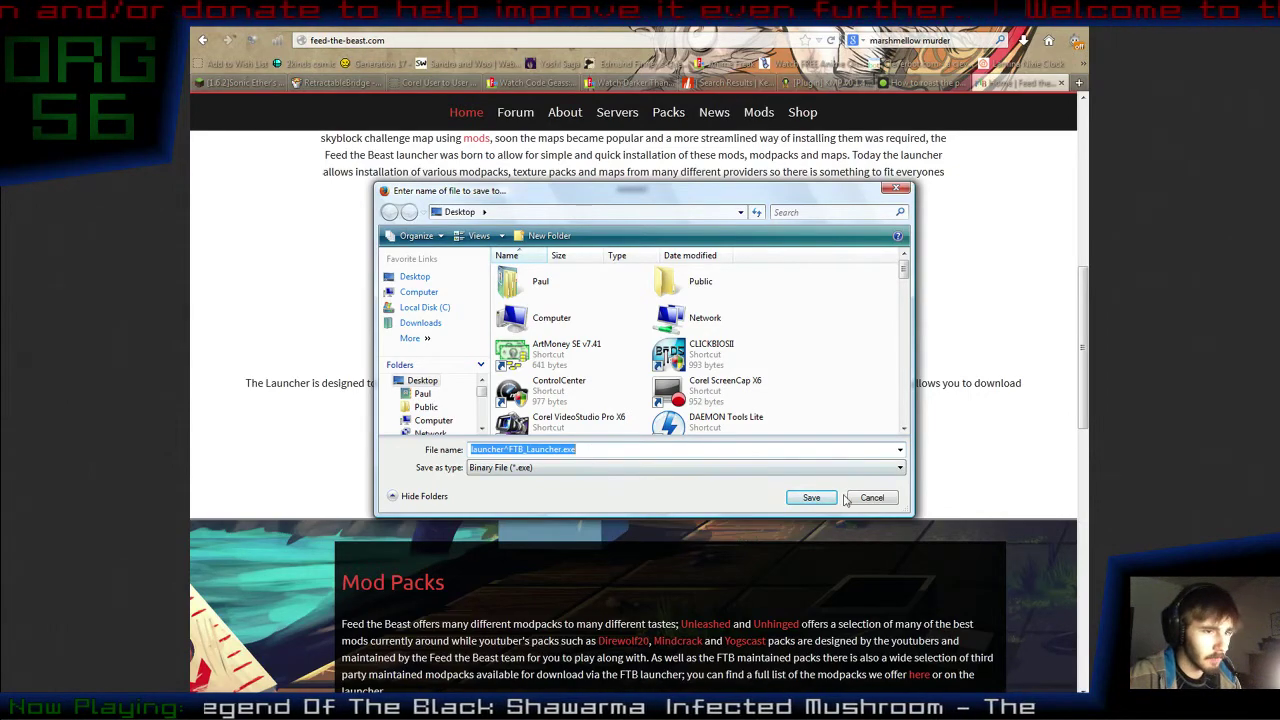
pyautogui.click(870, 499)
# Step: Launch the FTB Launcher from the desktop and allow it to run
pyautogui.press('super+d')
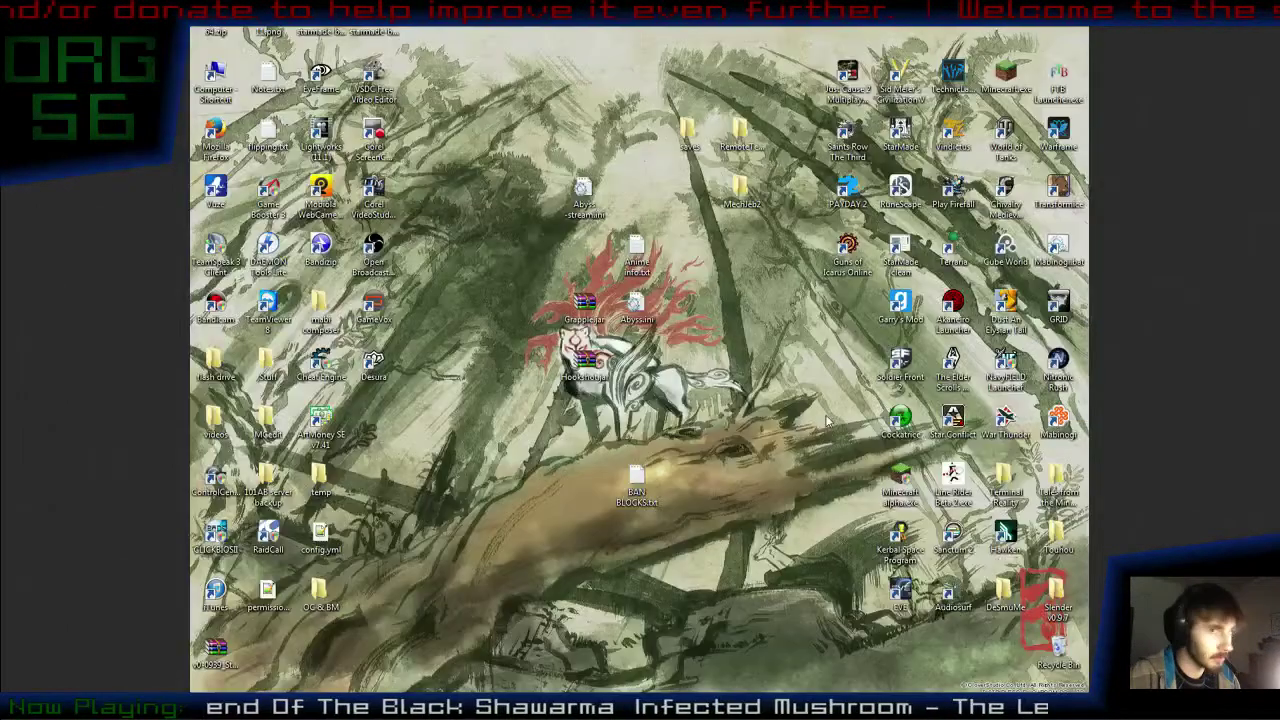
pyautogui.doubleClick(1062, 76)
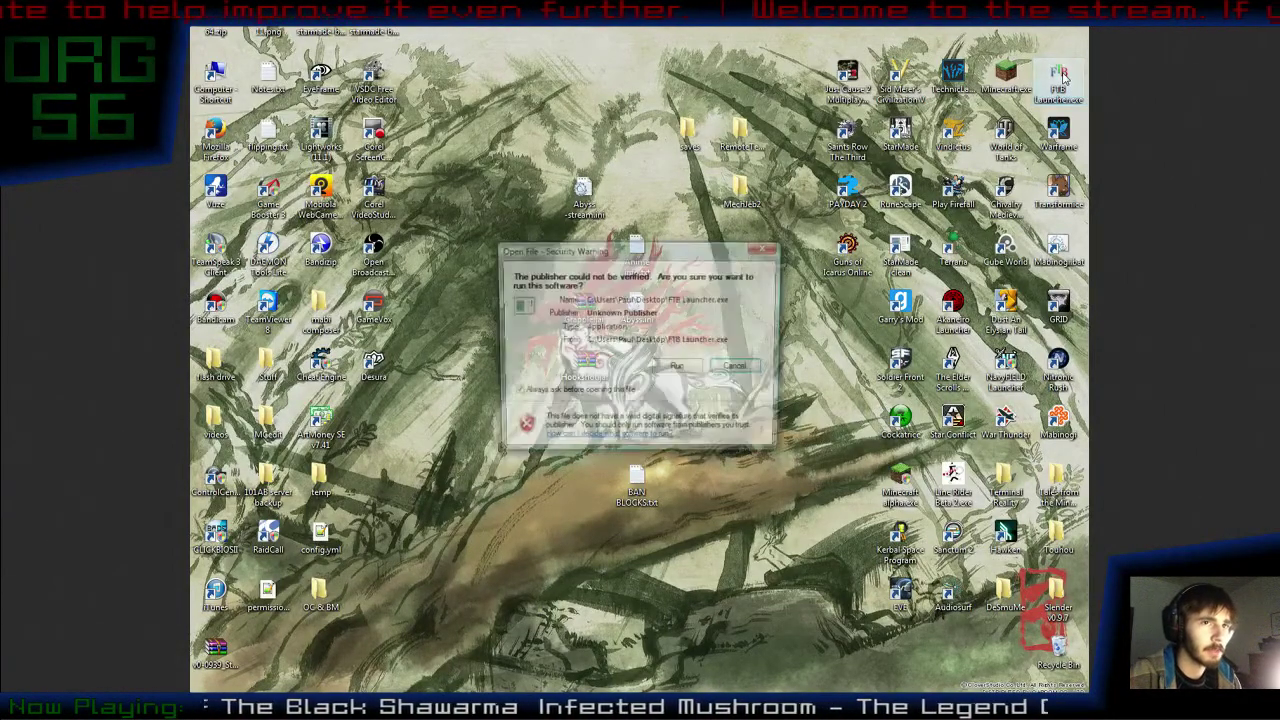
pyautogui.click(690, 371)
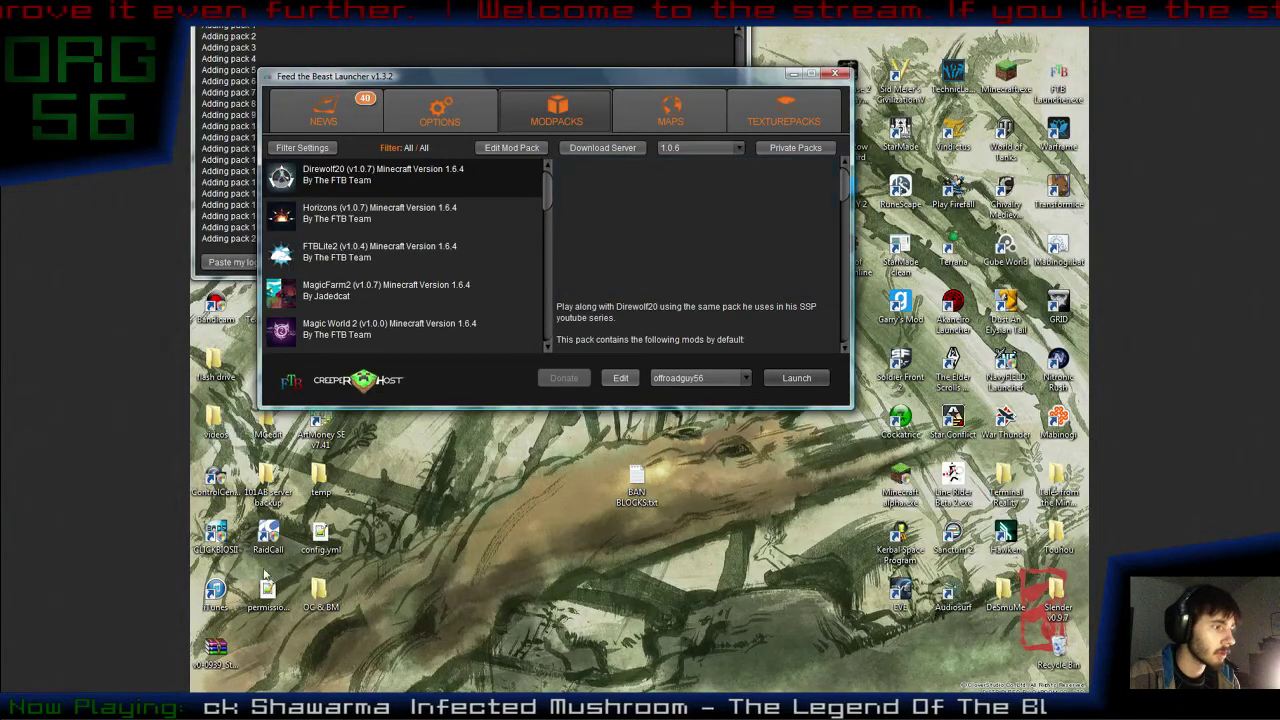
# Step: Delete the Feed the Beast folder from the %appdata% folder and close the folder window
pyautogui.doubleClick(214, 378)
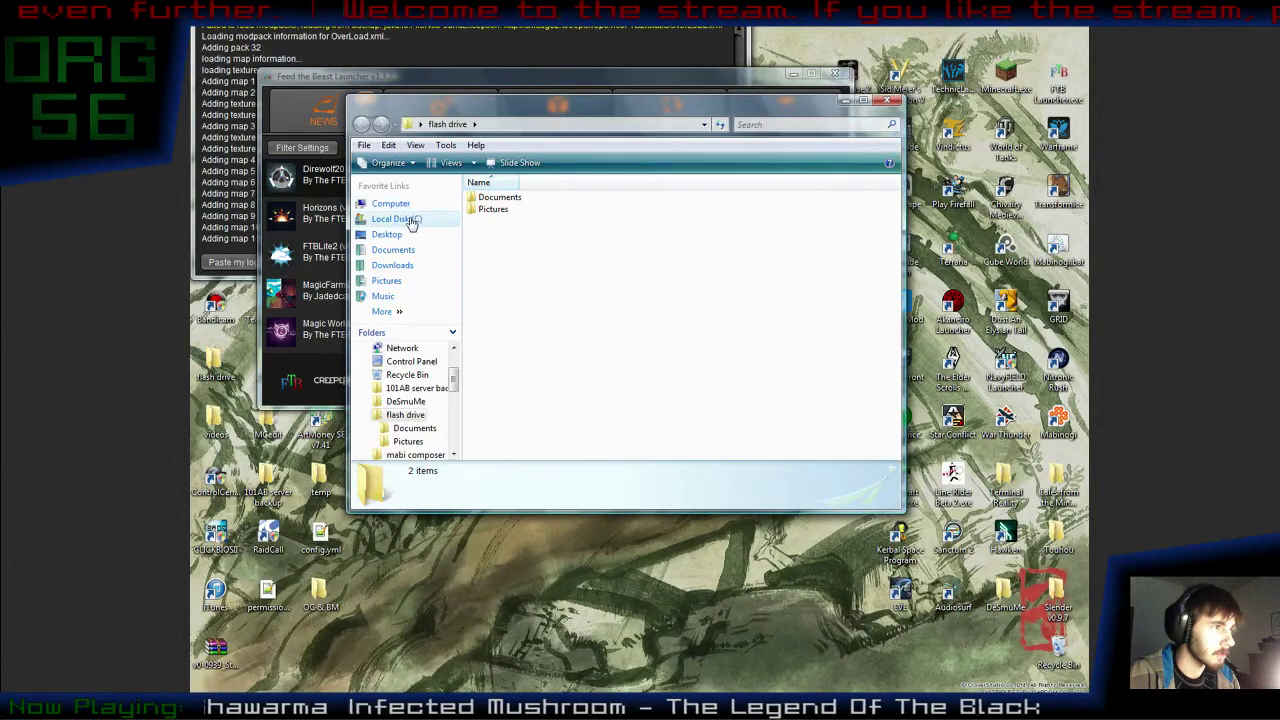
pyautogui.click(515, 122)
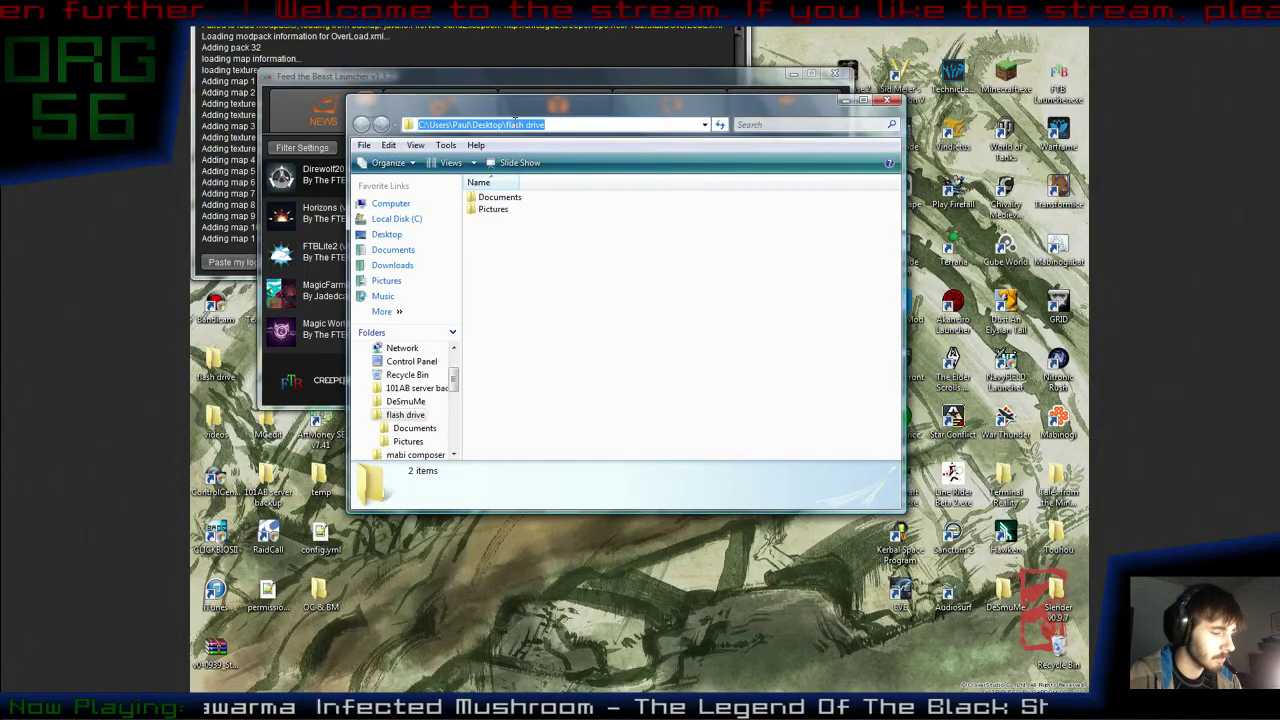
pyautogui.write('%appdata%')
pyautogui.press('Return')
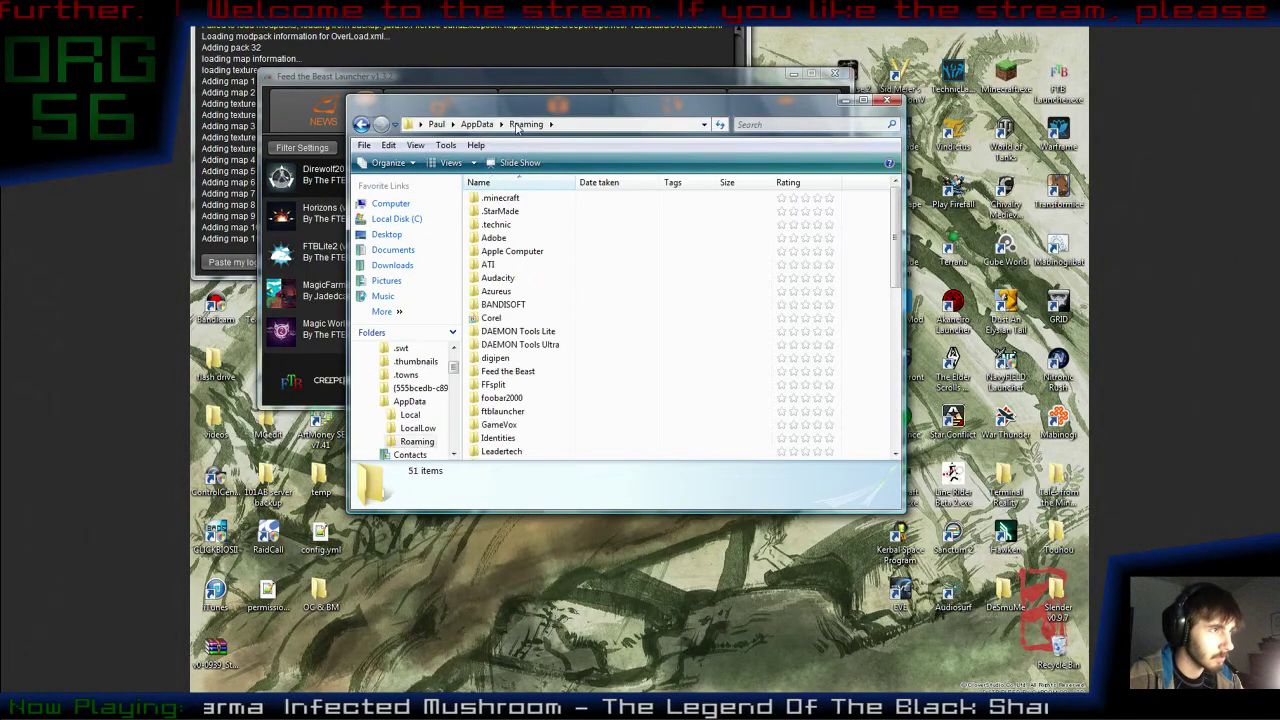
pyautogui.click(525, 372)
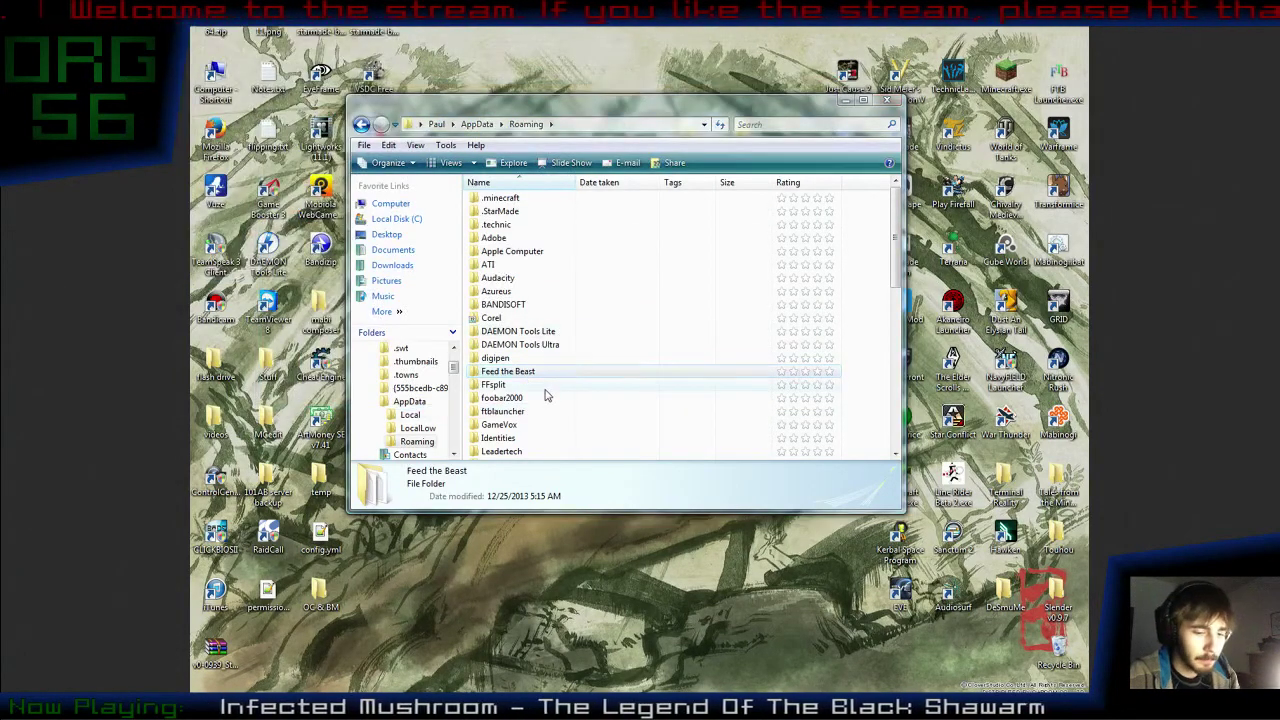
pyautogui.press('Delete')
pyautogui.press('Return')
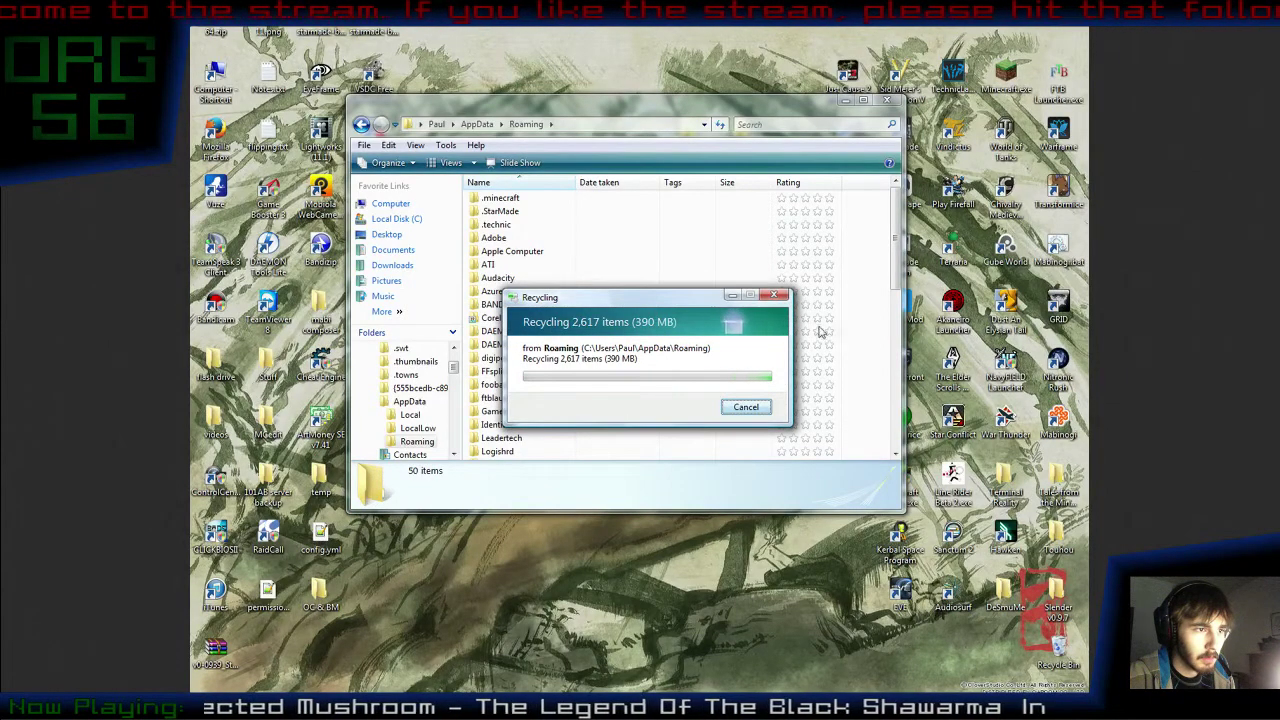
pyautogui.click(888, 80)
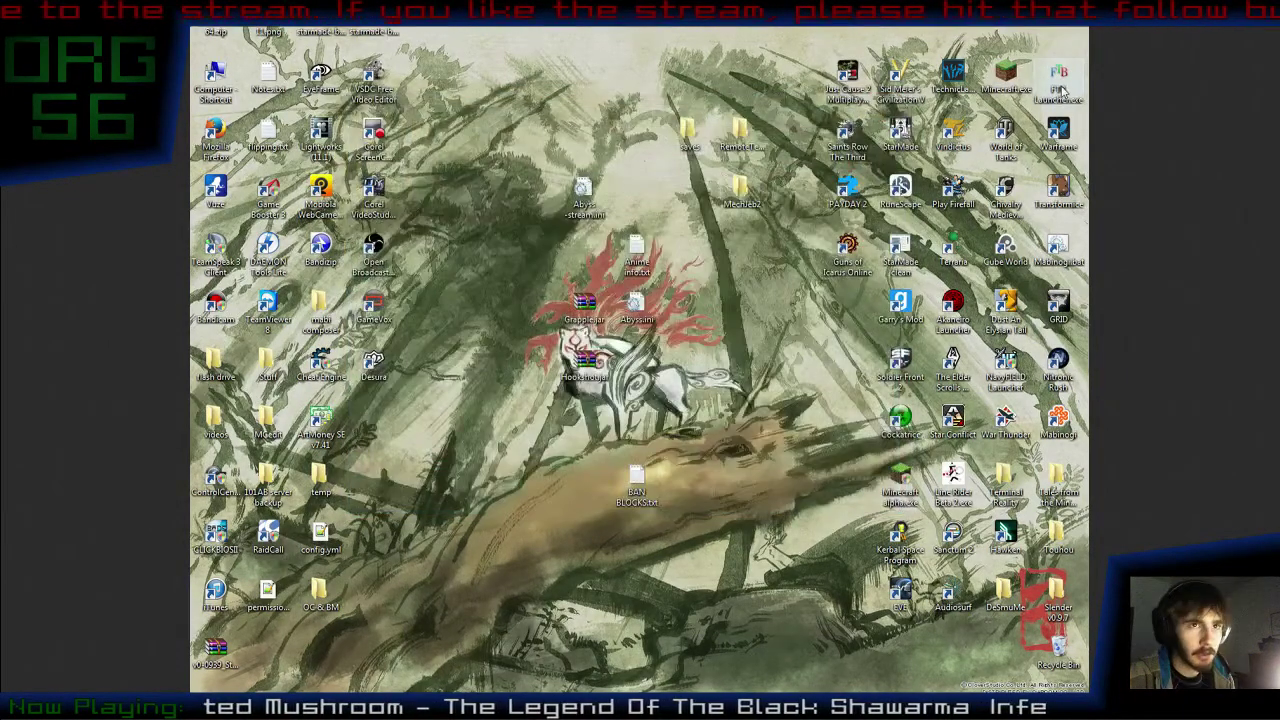
# Step: Start the FTB Launcher again and remove the saved user profile
pyautogui.doubleClick(1060, 80)
pyautogui.click(680, 365)
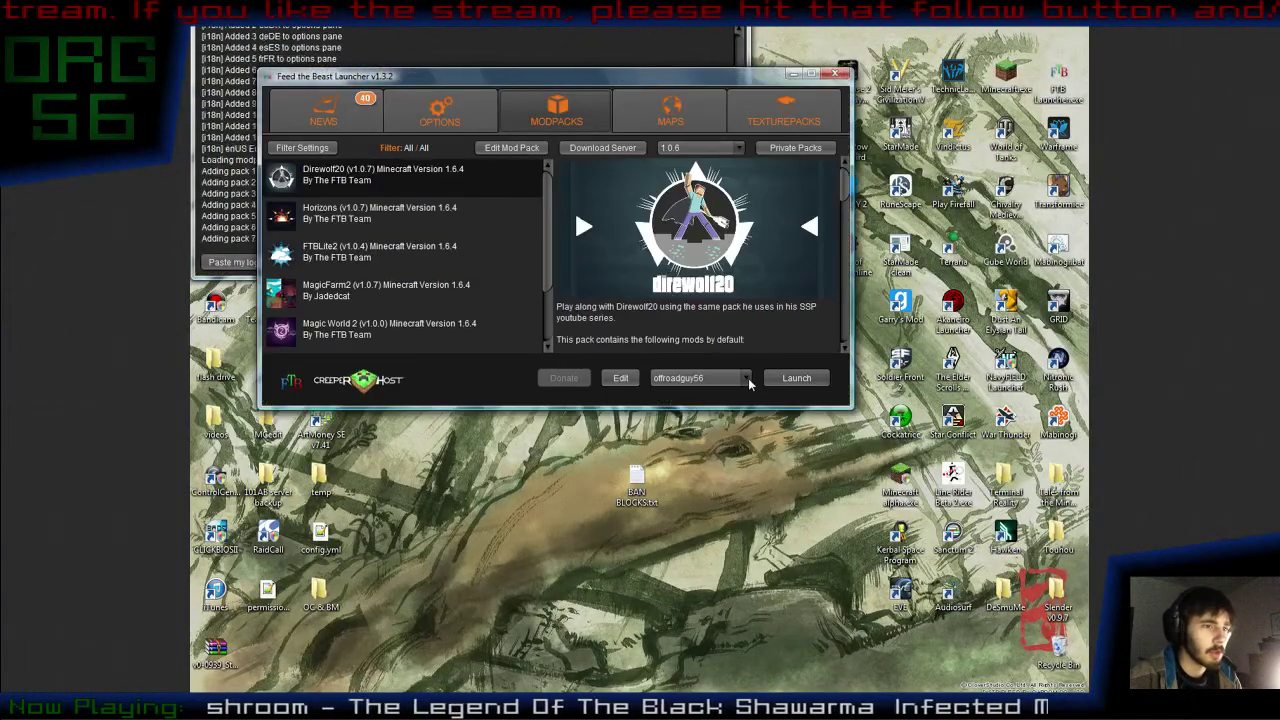
pyautogui.click(620, 378)
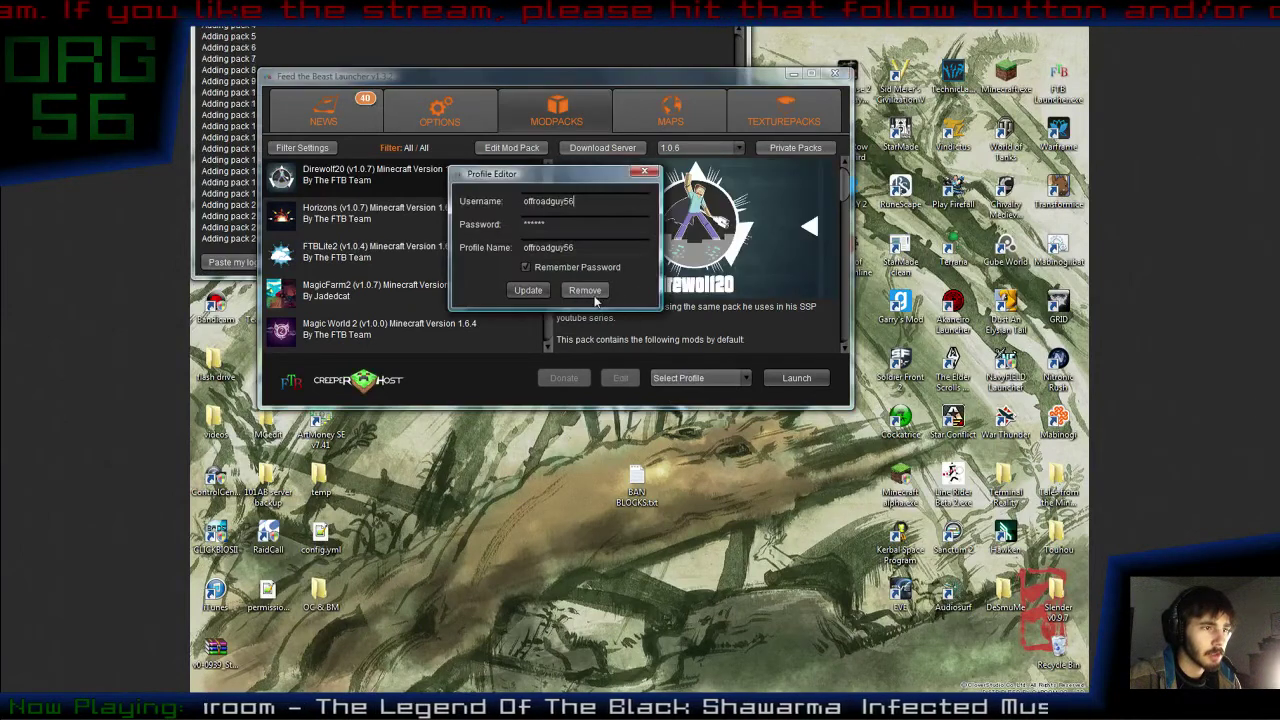
pyautogui.click(588, 292)
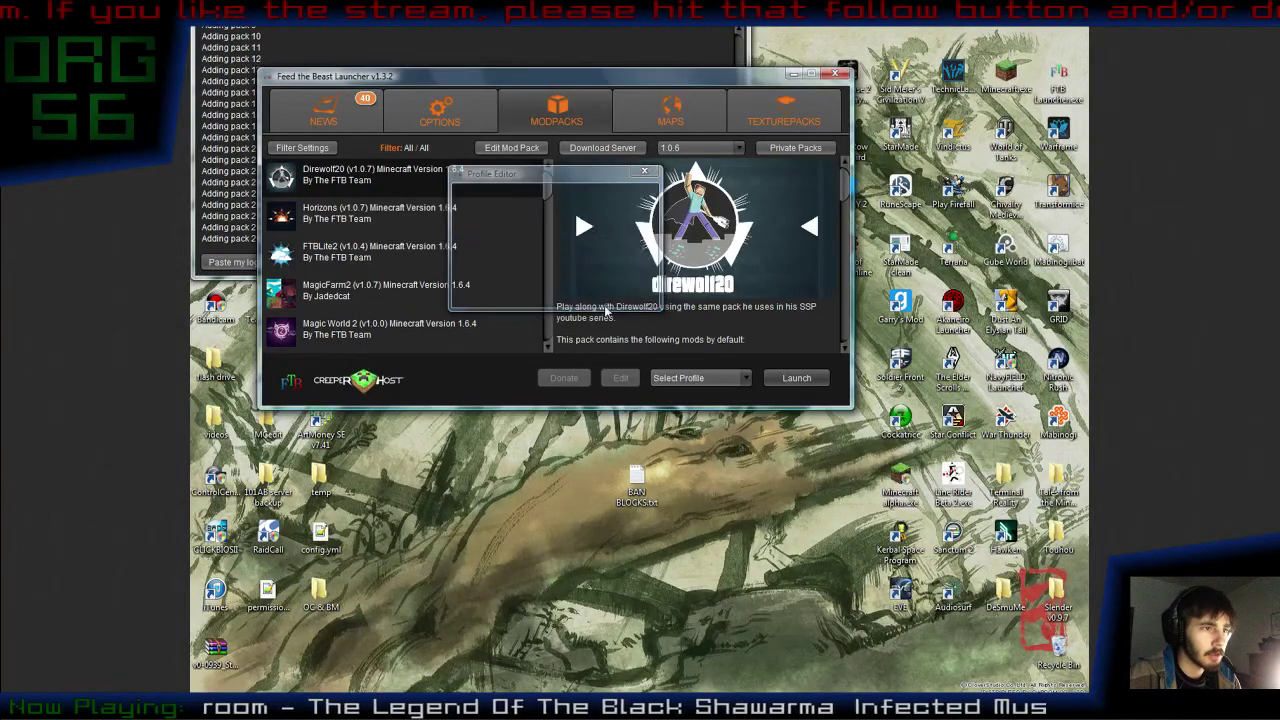
# Step: Set the Direwolf20 modpack's version to Recommended and close the launcher's Console window
pyautogui.click(670, 150)
pyautogui.click(680, 164)
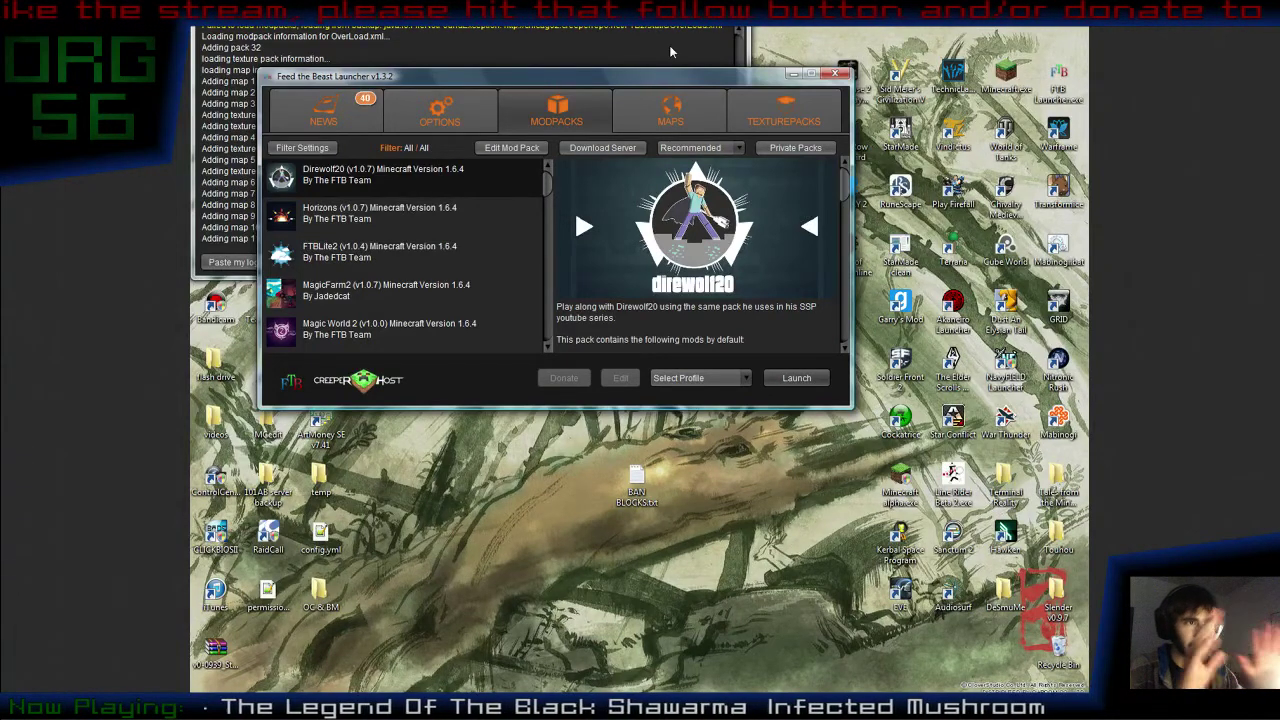
pyautogui.moveTo(600, 17); pyautogui.dragTo(622, 75)
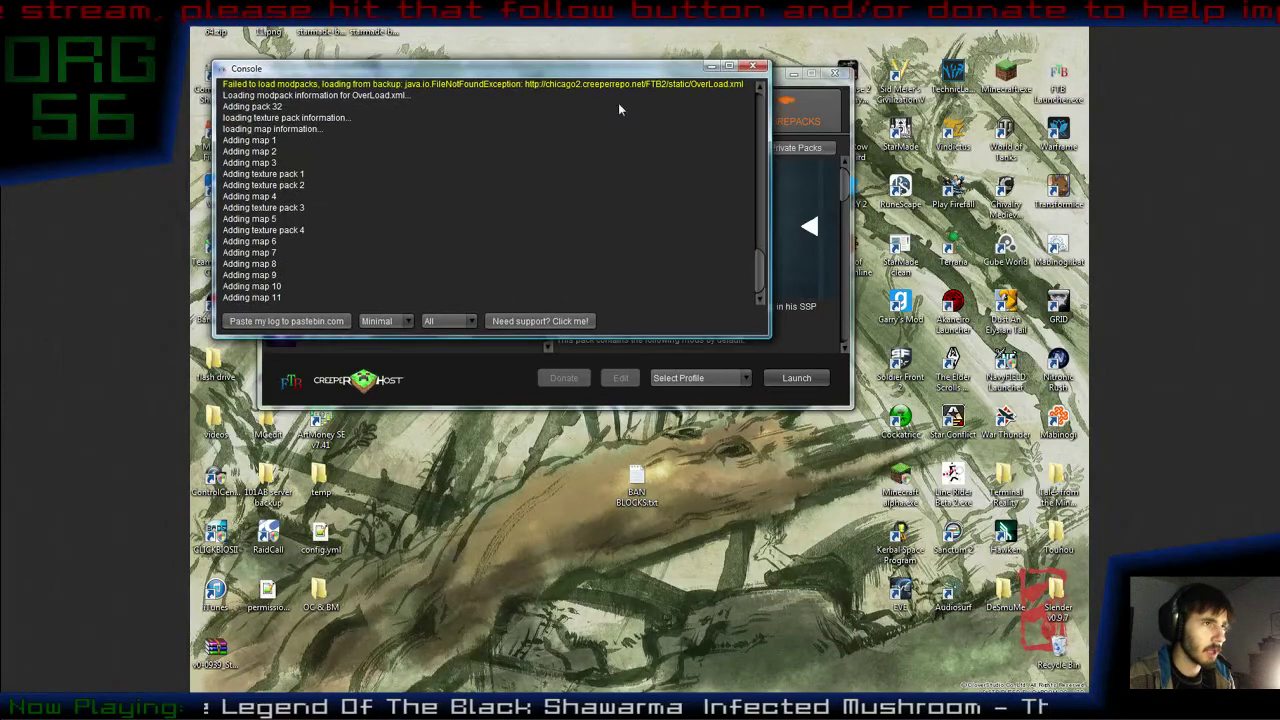
pyautogui.moveTo(384, 74); pyautogui.dragTo(451, 116)
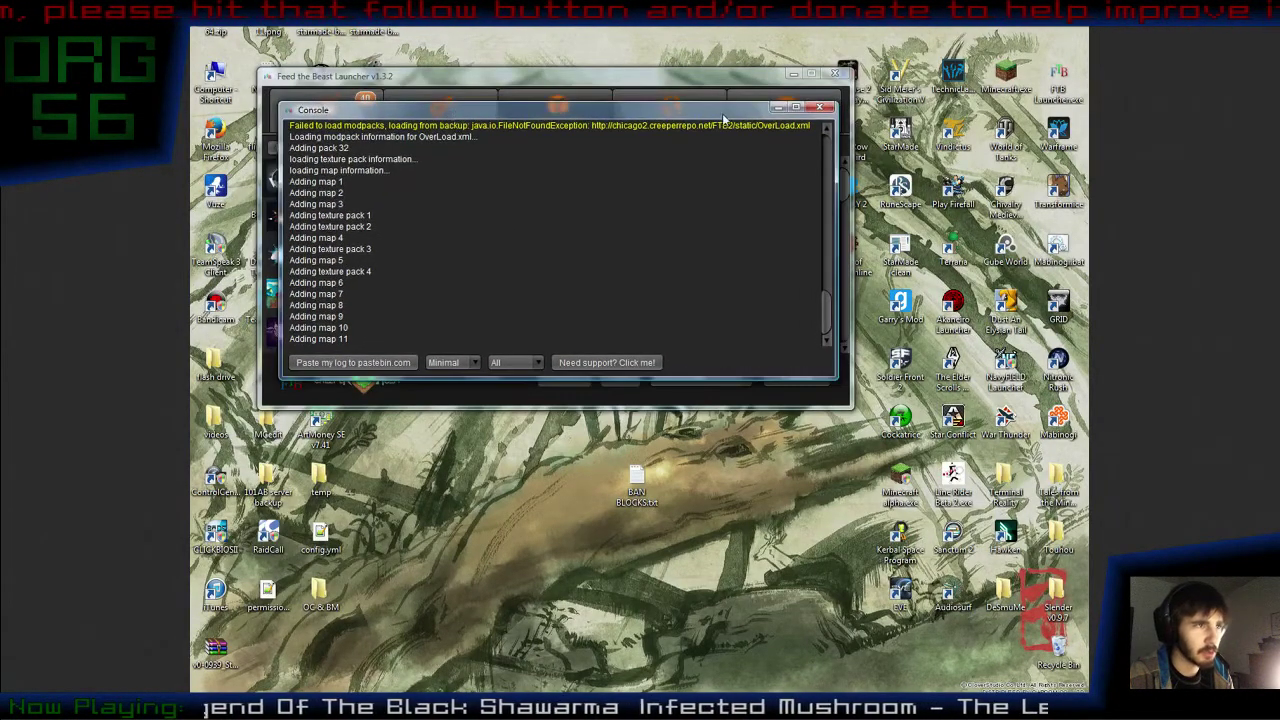
pyautogui.click(819, 107)
pyautogui.moveTo(728, 80); pyautogui.dragTo(777, 178)
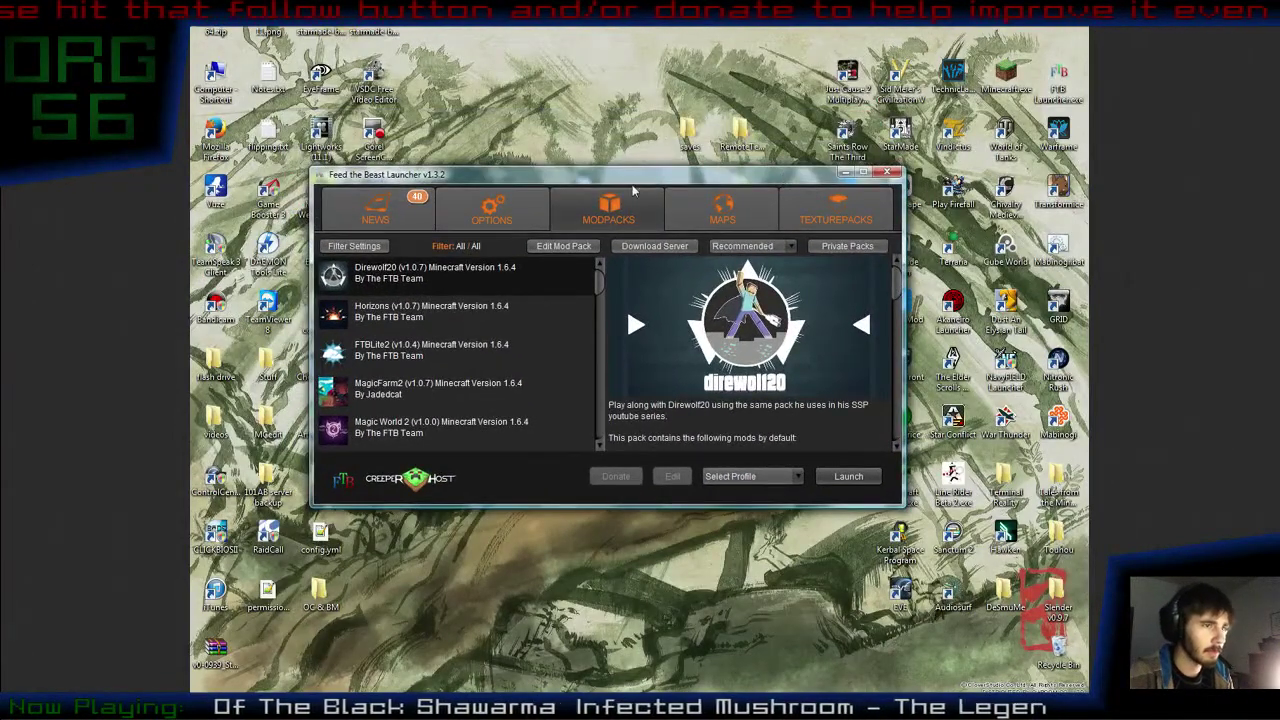
pyautogui.moveTo(632, 190); pyautogui.dragTo(633, 186)
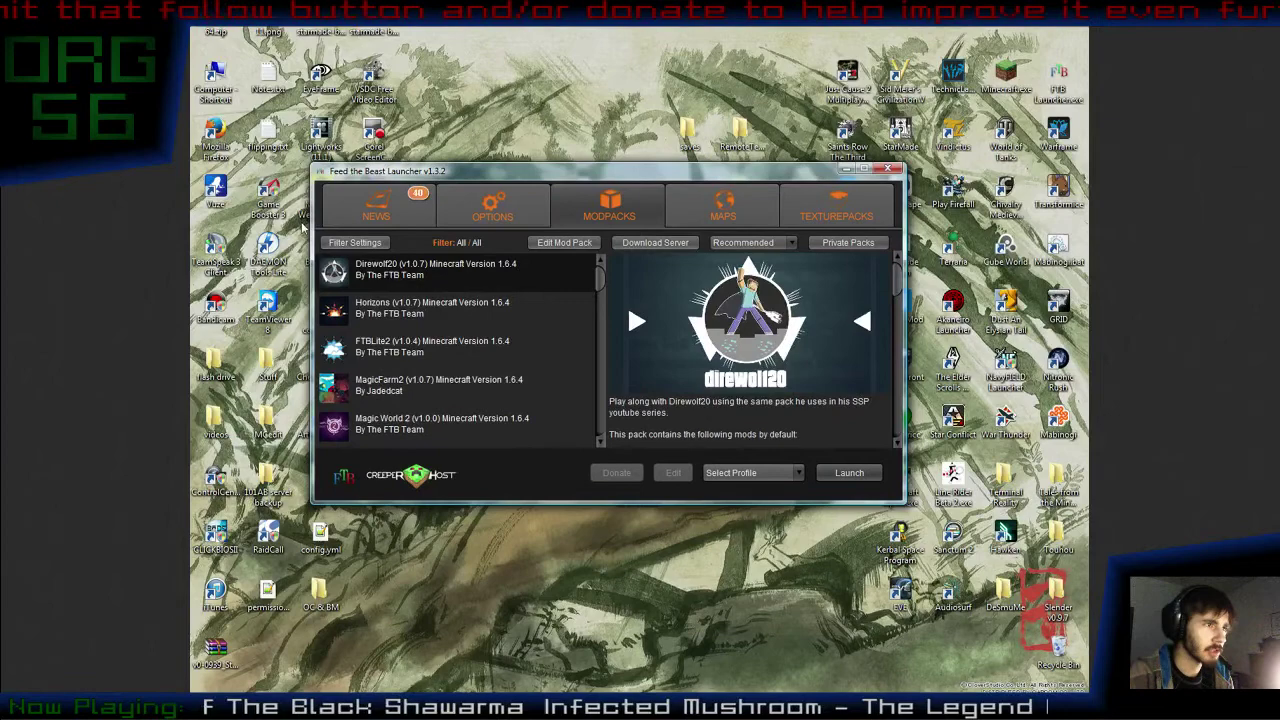
# Step: Look through the launcher's options, maps and texture packs, and return to the modpack list
pyautogui.click(492, 205)
pyautogui.click(609, 205)
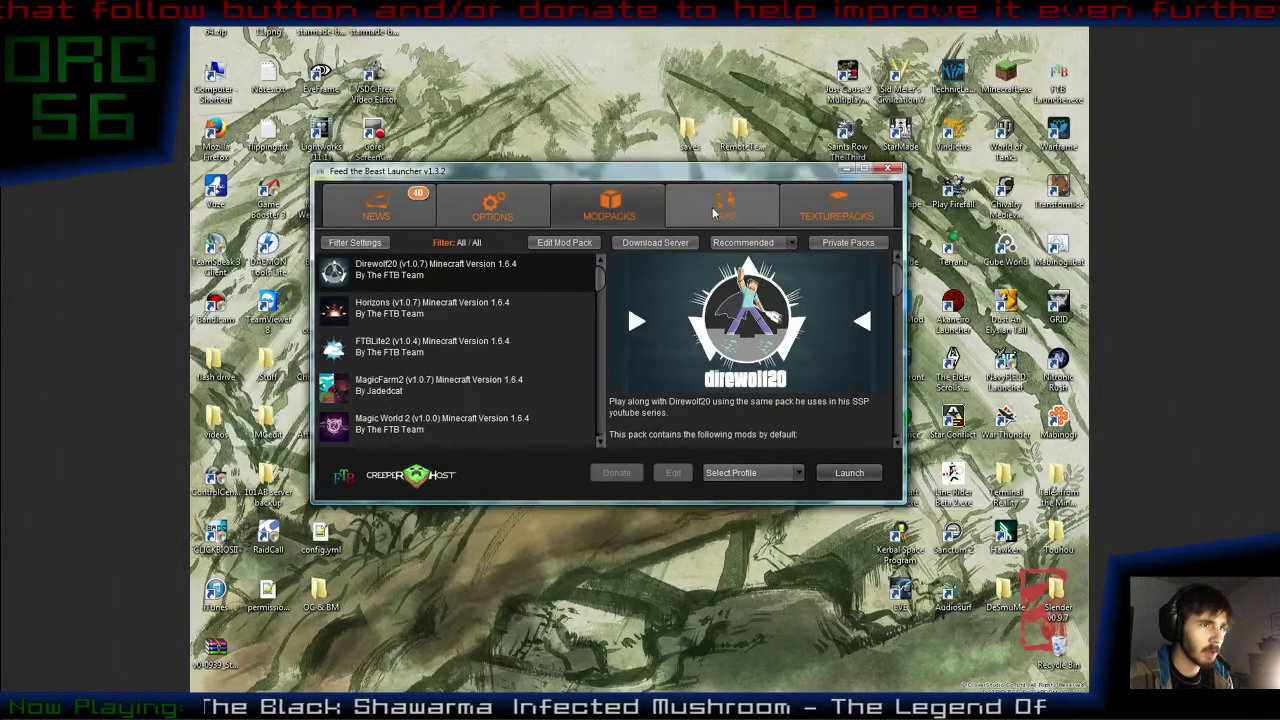
pyautogui.click(720, 205)
pyautogui.click(836, 205)
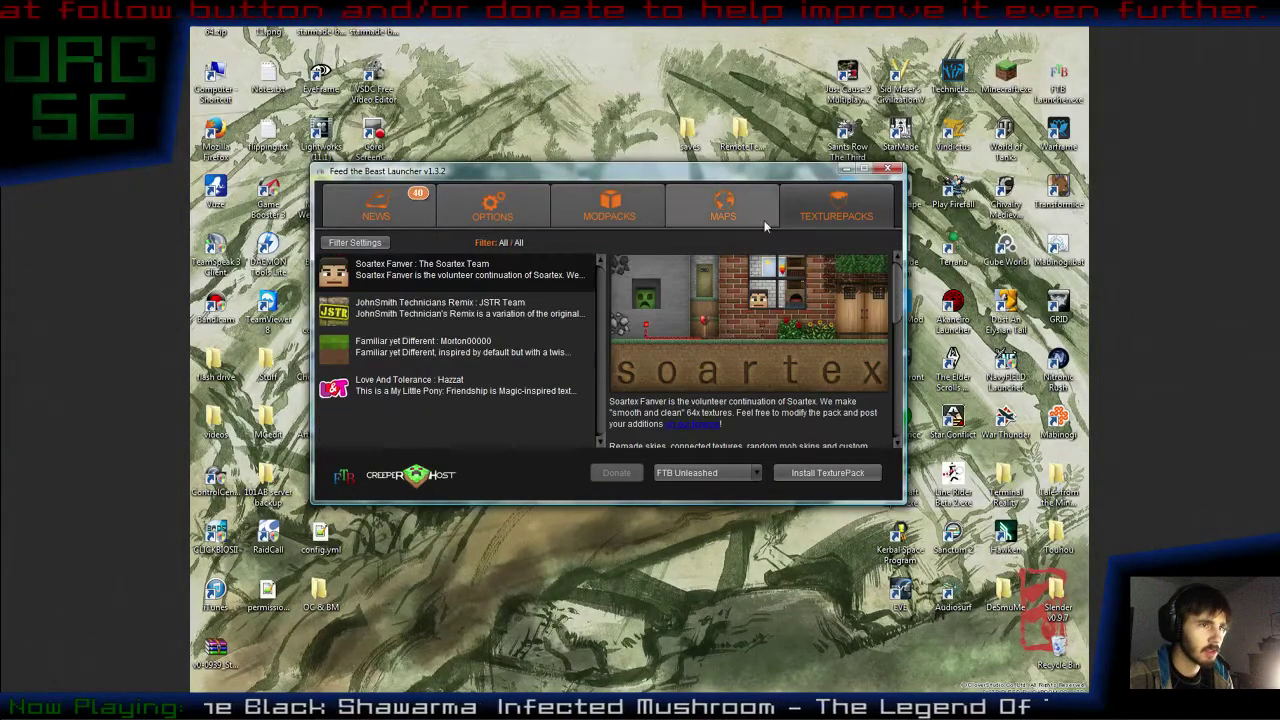
pyautogui.click(603, 215)
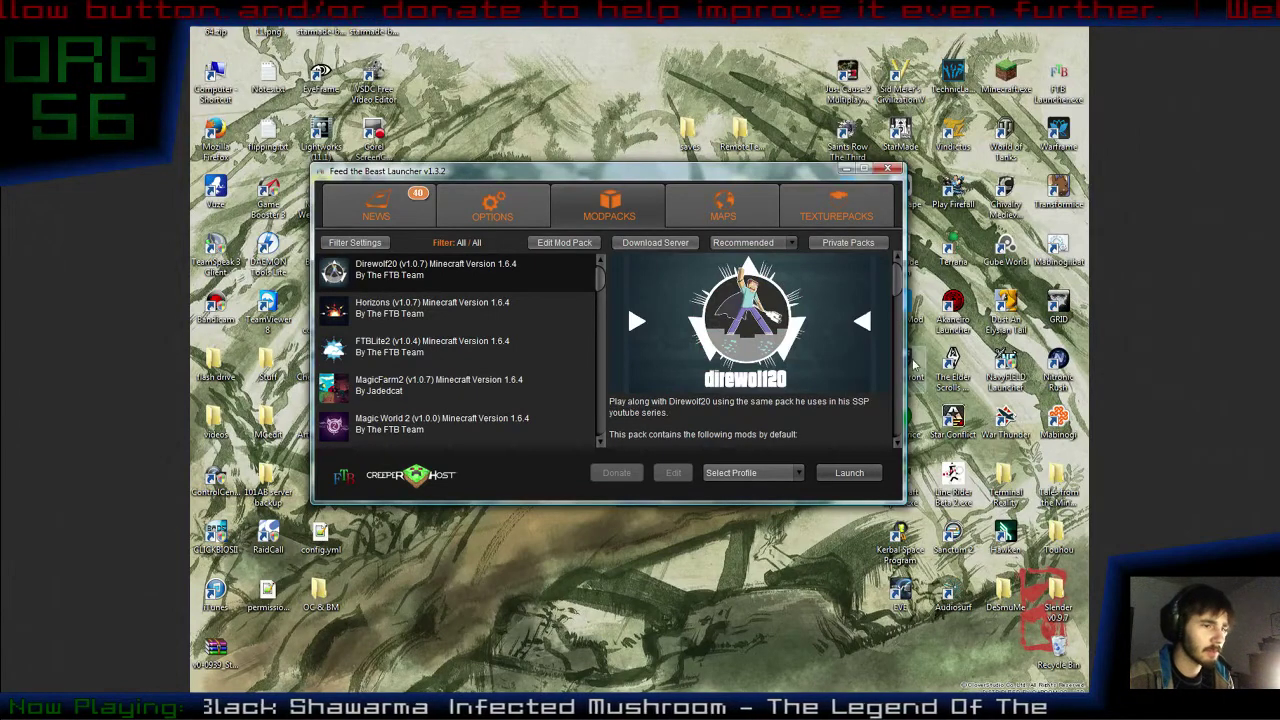
# Step: Create a new launcher profile by entering the account username and password, and add it with Remember Password kept on
pyautogui.click(799, 474)
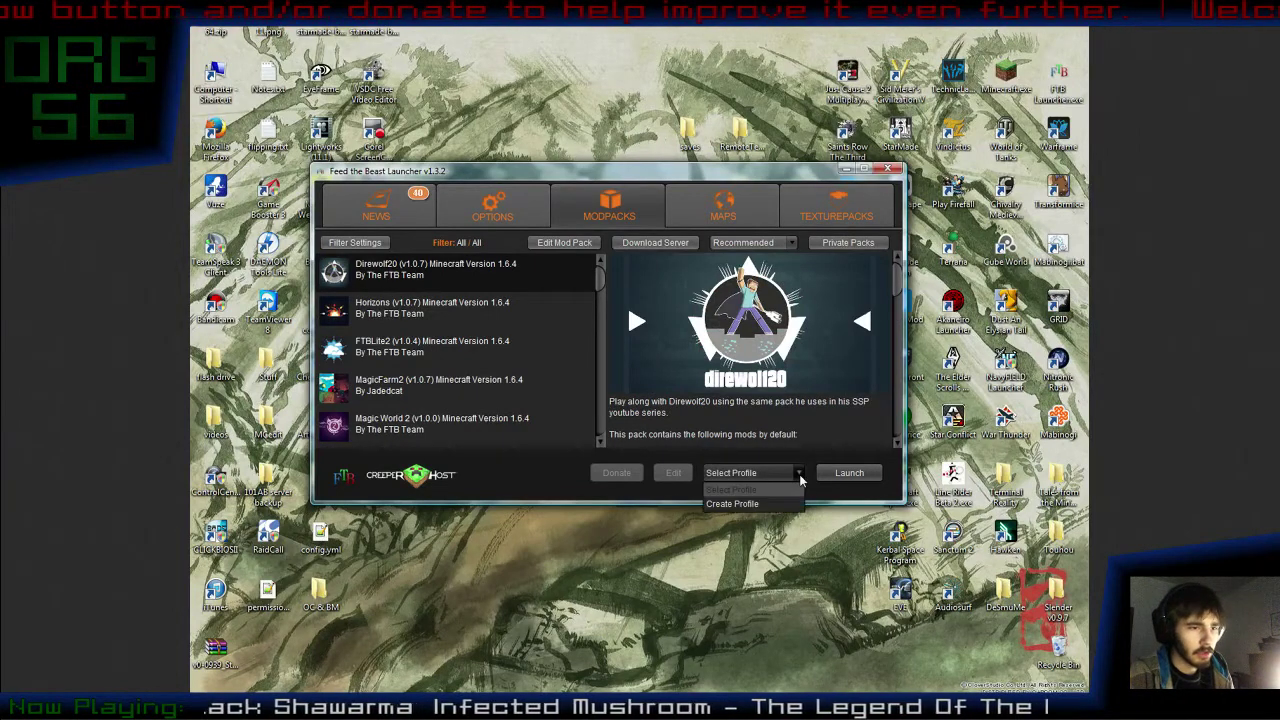
pyautogui.click(725, 503)
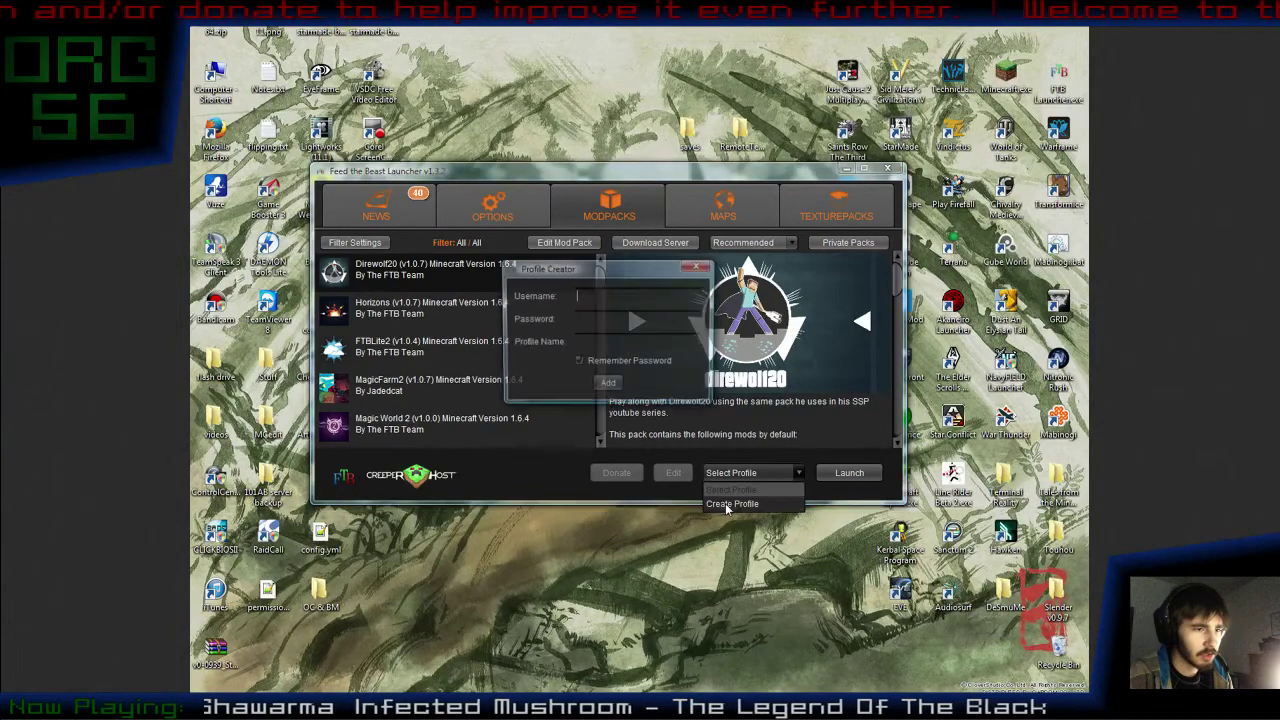
pyautogui.click(585, 297)
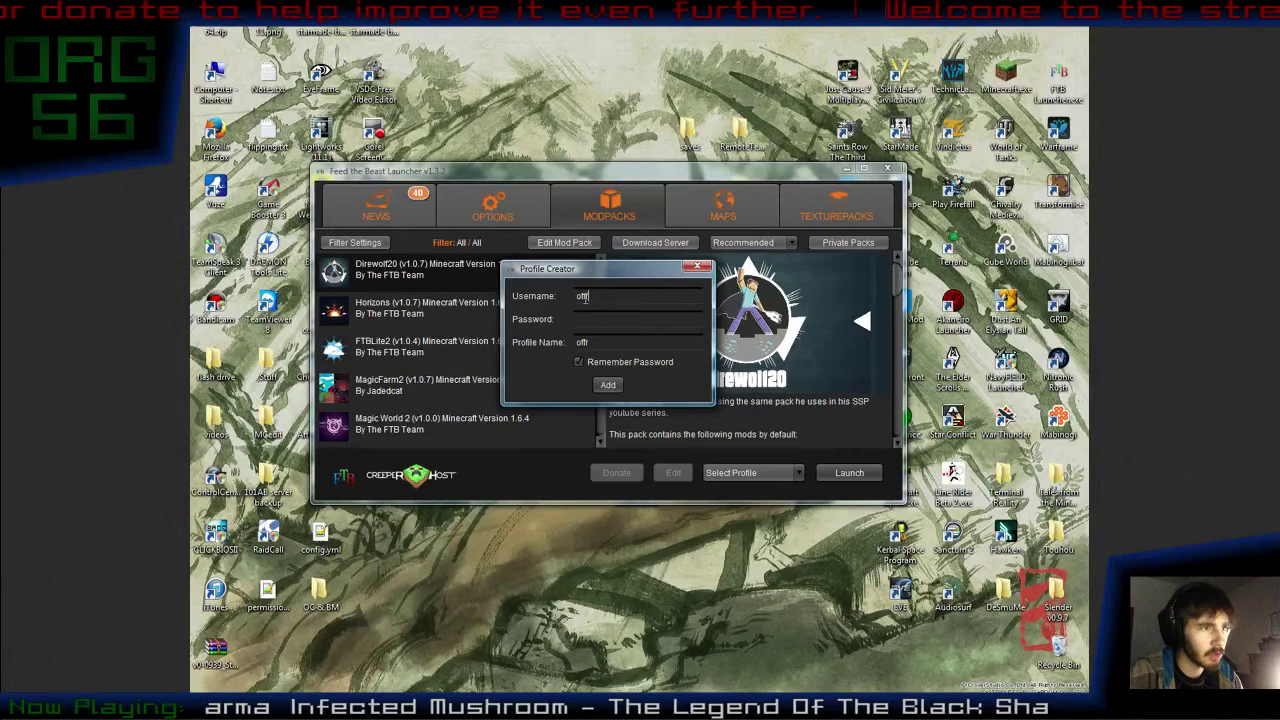
pyautogui.write('offroadguy56')
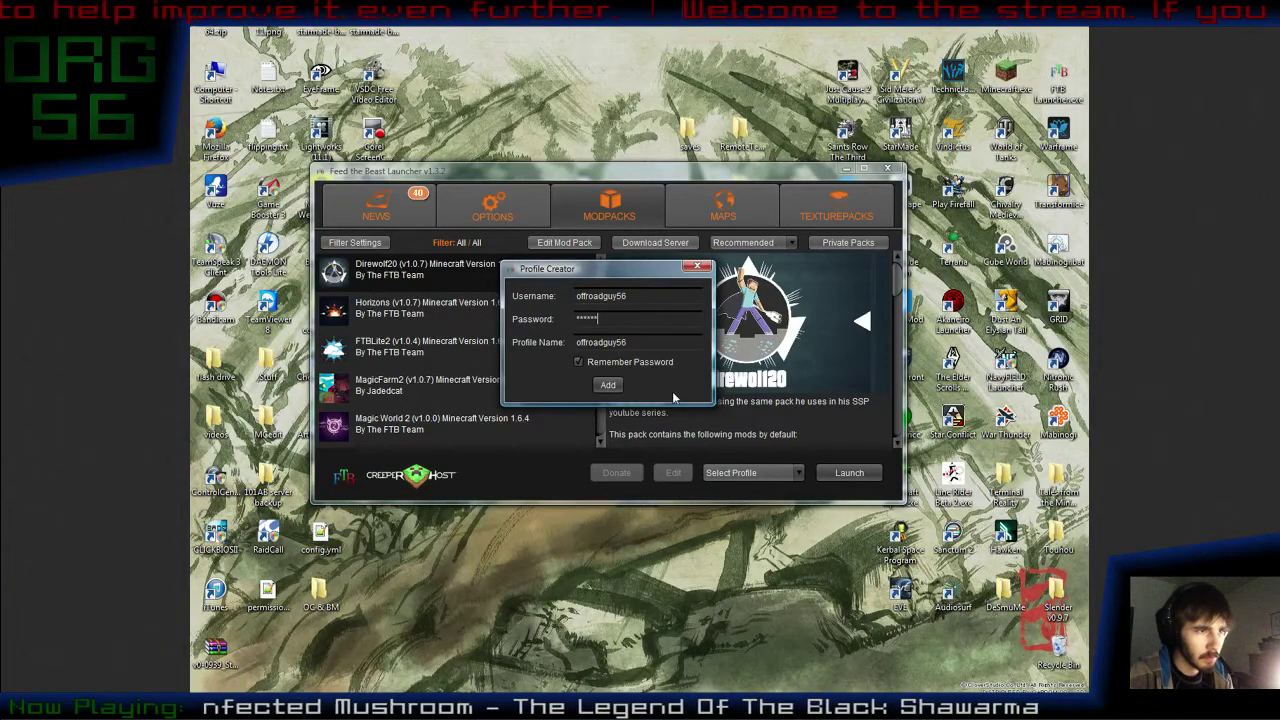
pyautogui.click(608, 386)
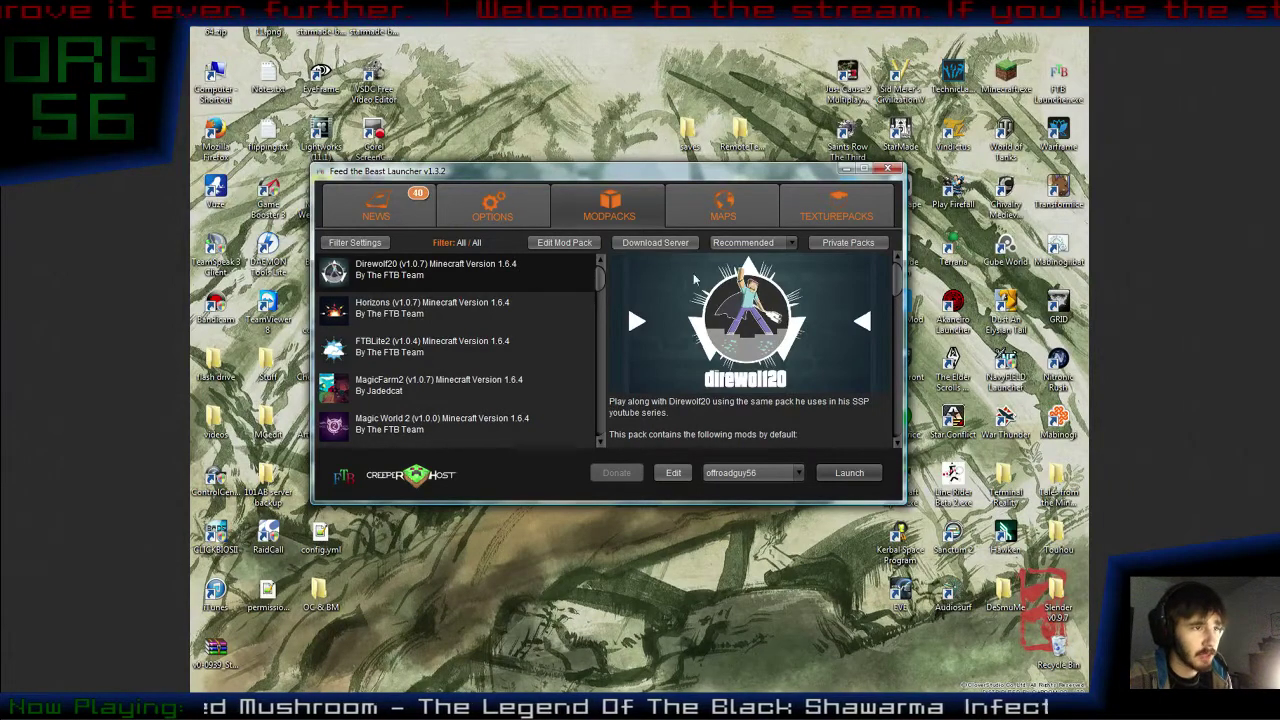
# Step: Set the Direwolf20 modpack's version to 1.0.6
pyautogui.click(792, 243)
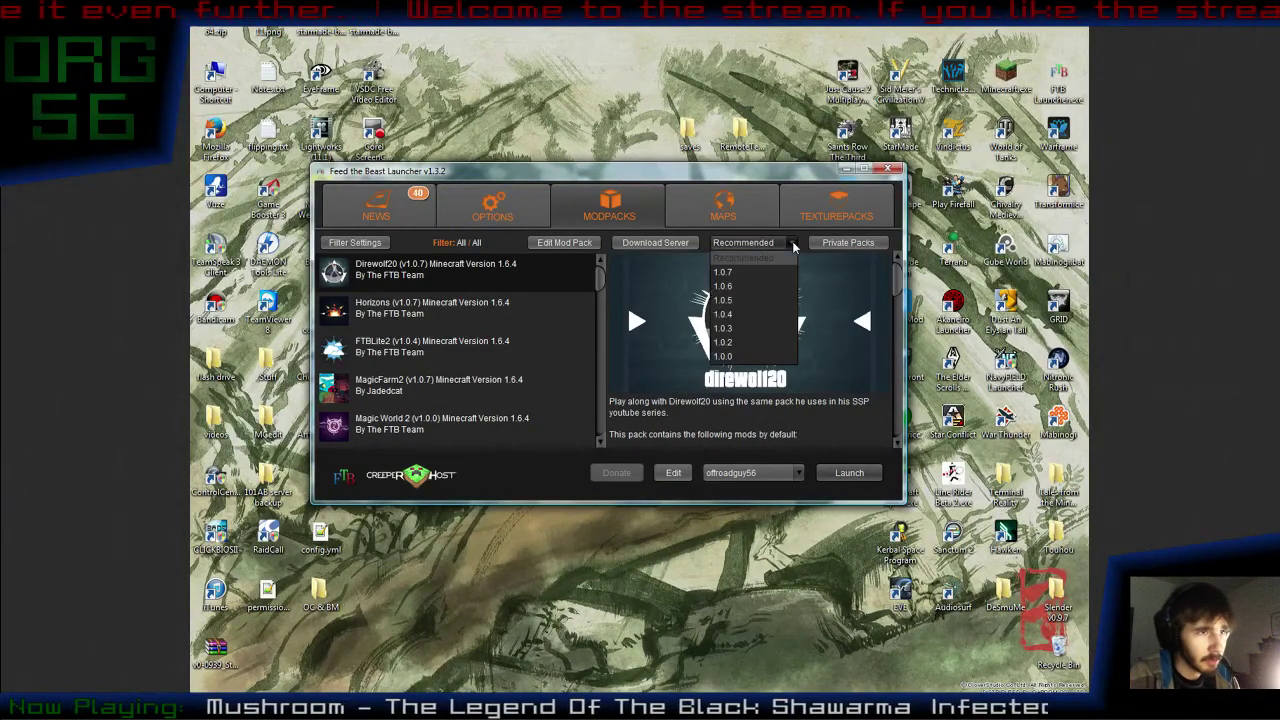
pyautogui.click(742, 286)
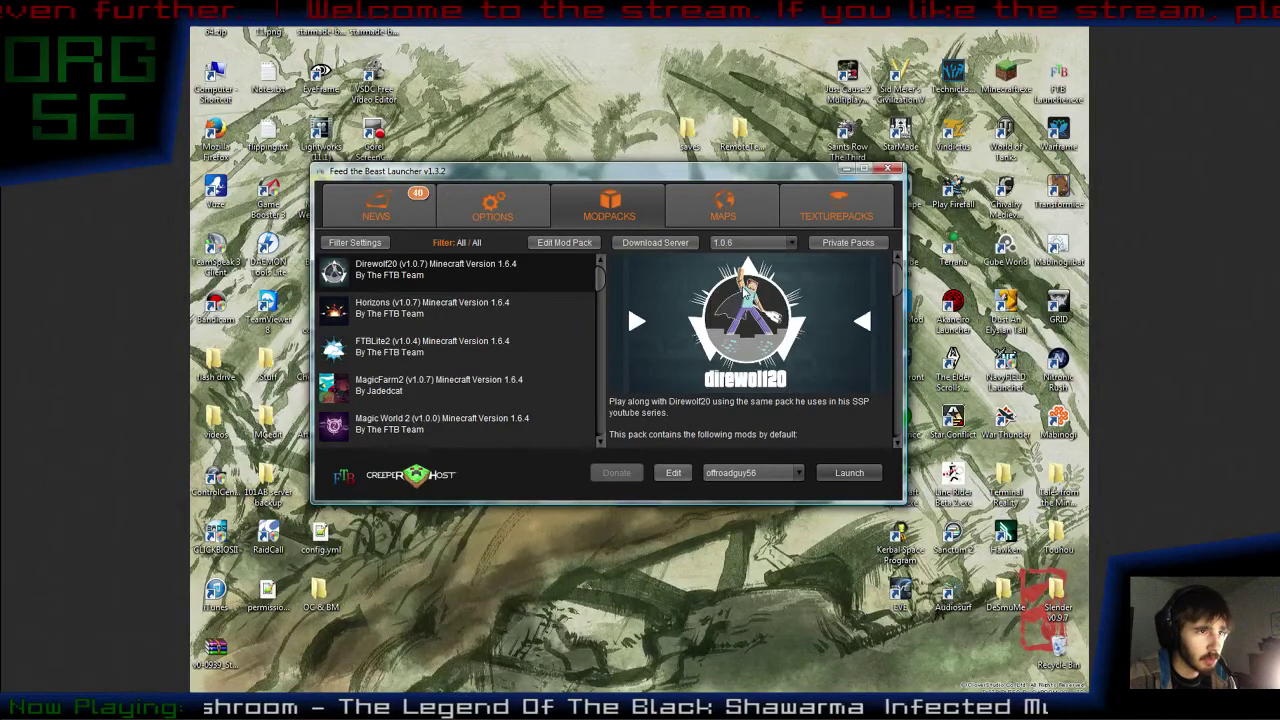
pyautogui.click(790, 244)
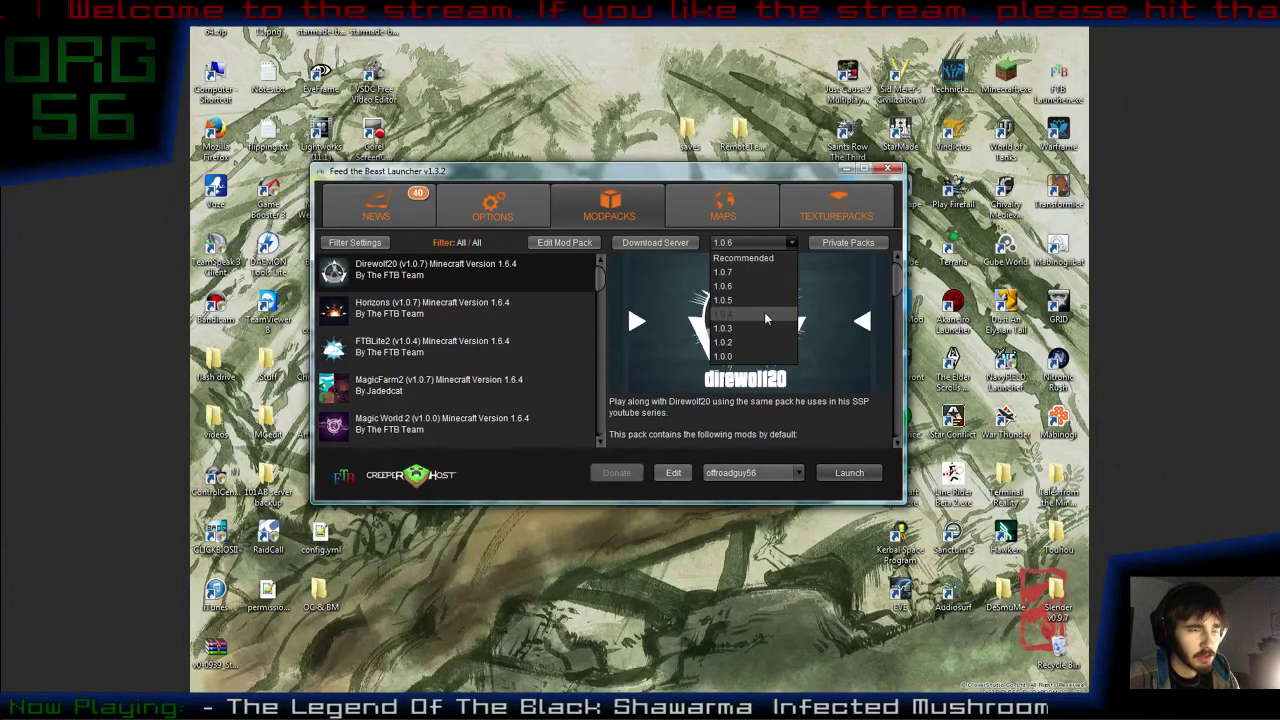
pyautogui.click(737, 177)
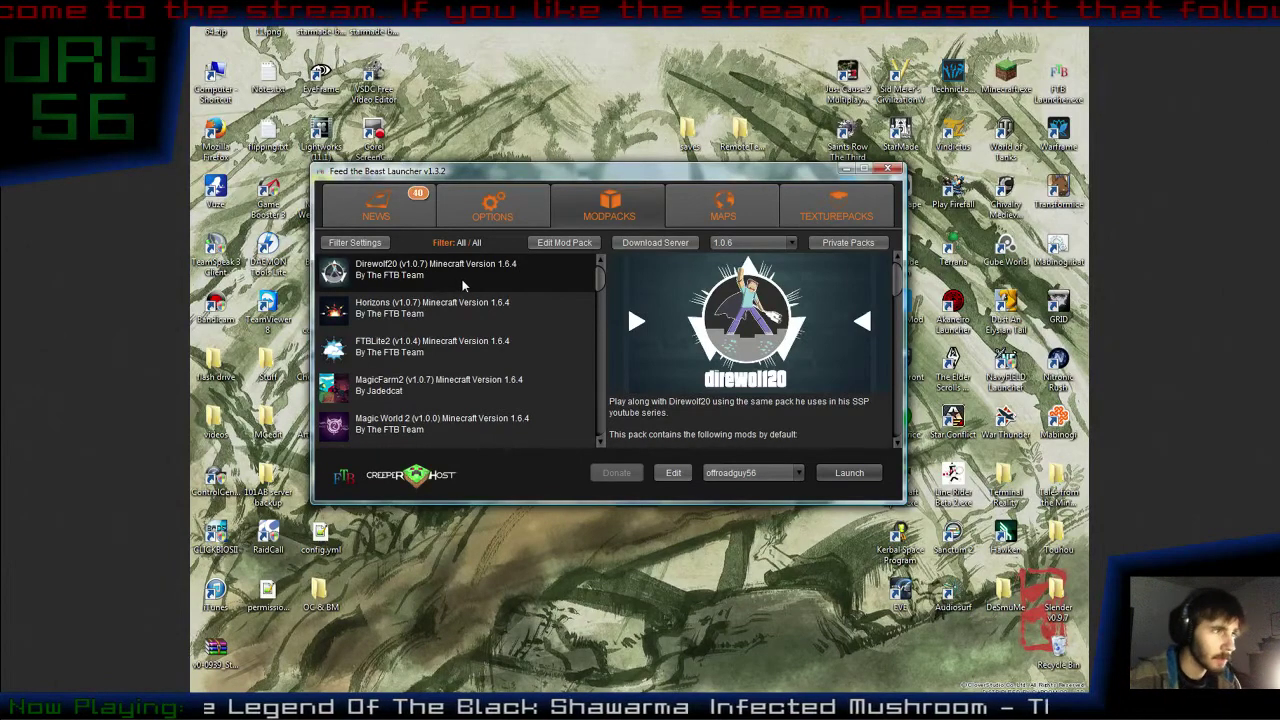
# Step: Launch the Direwolf20 modpack with the new profile to download it
pyautogui.click(448, 309)
pyautogui.click(463, 275)
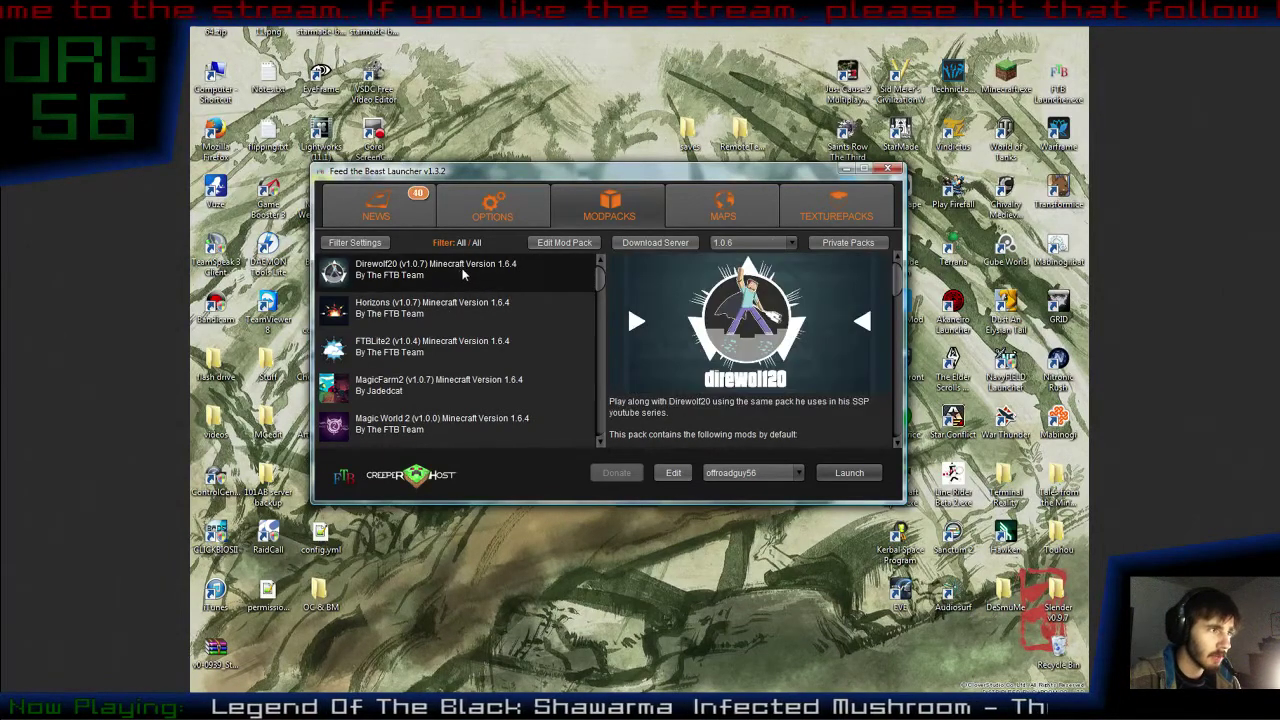
pyautogui.click(846, 473)
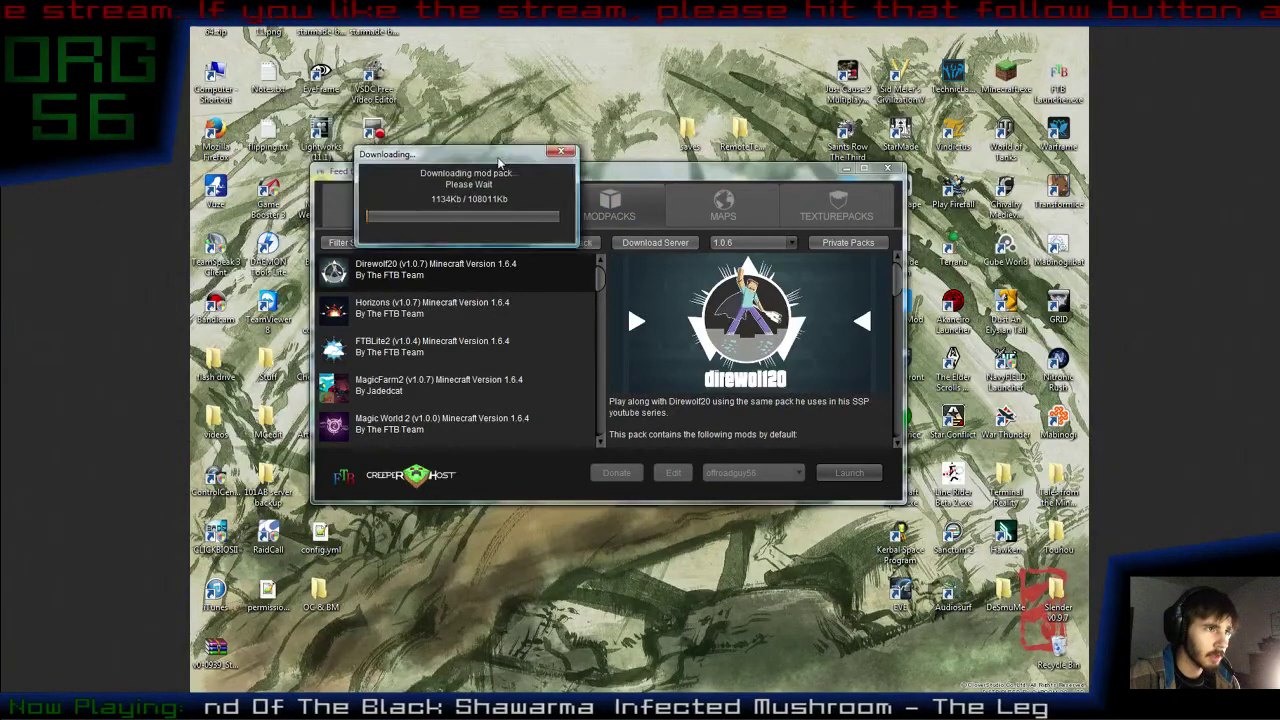
pyautogui.moveTo(619, 270); pyautogui.dragTo(647, 294)
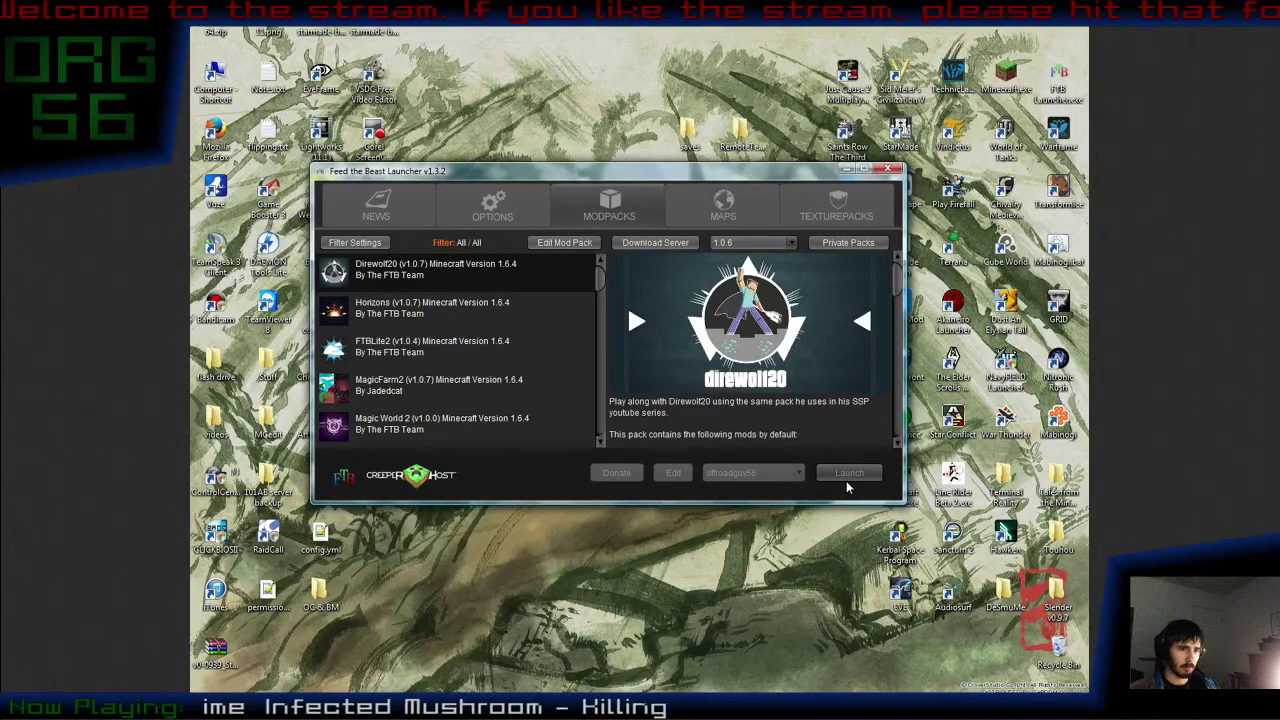
pyautogui.click(430, 308)
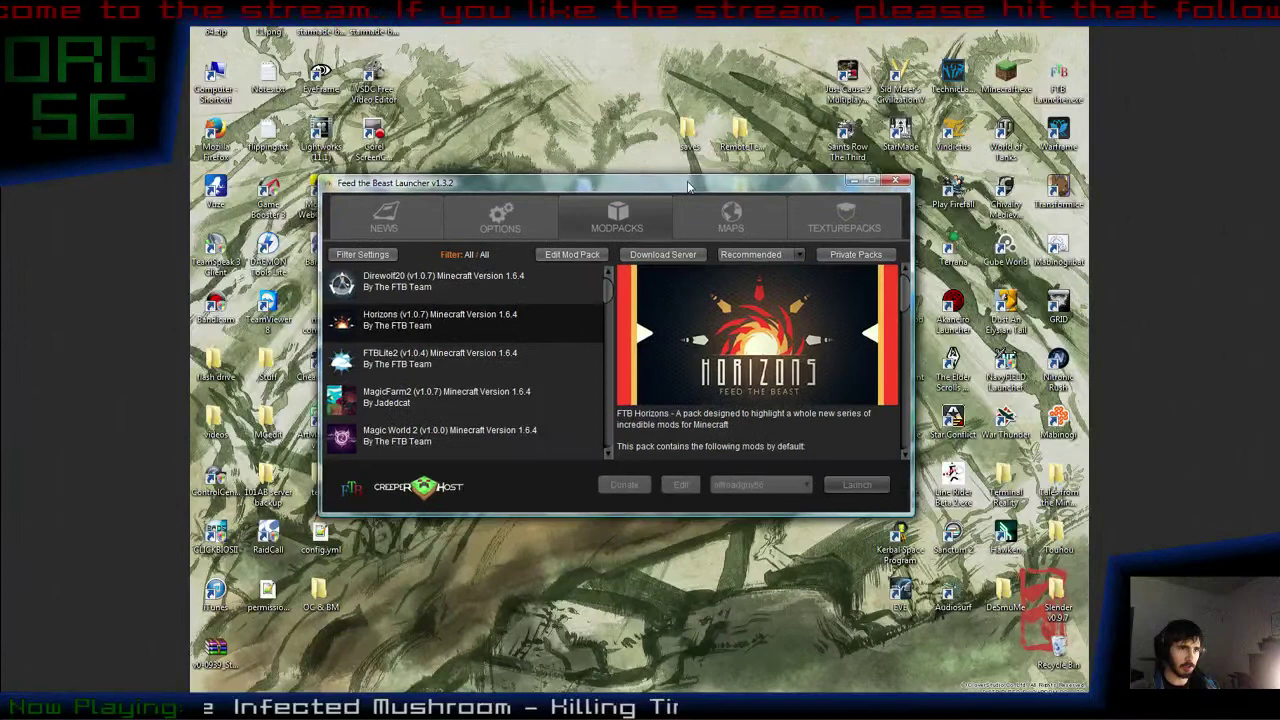
pyautogui.click(518, 289)
pyautogui.click(505, 328)
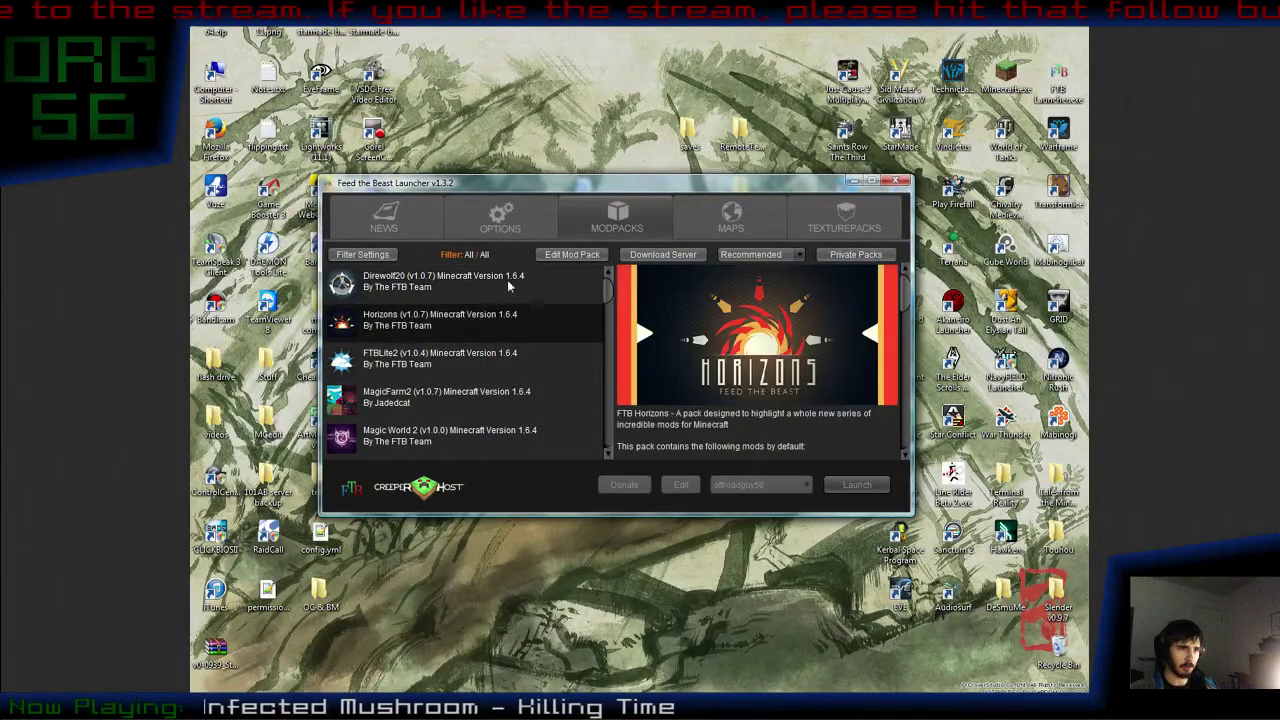
pyautogui.click(510, 285)
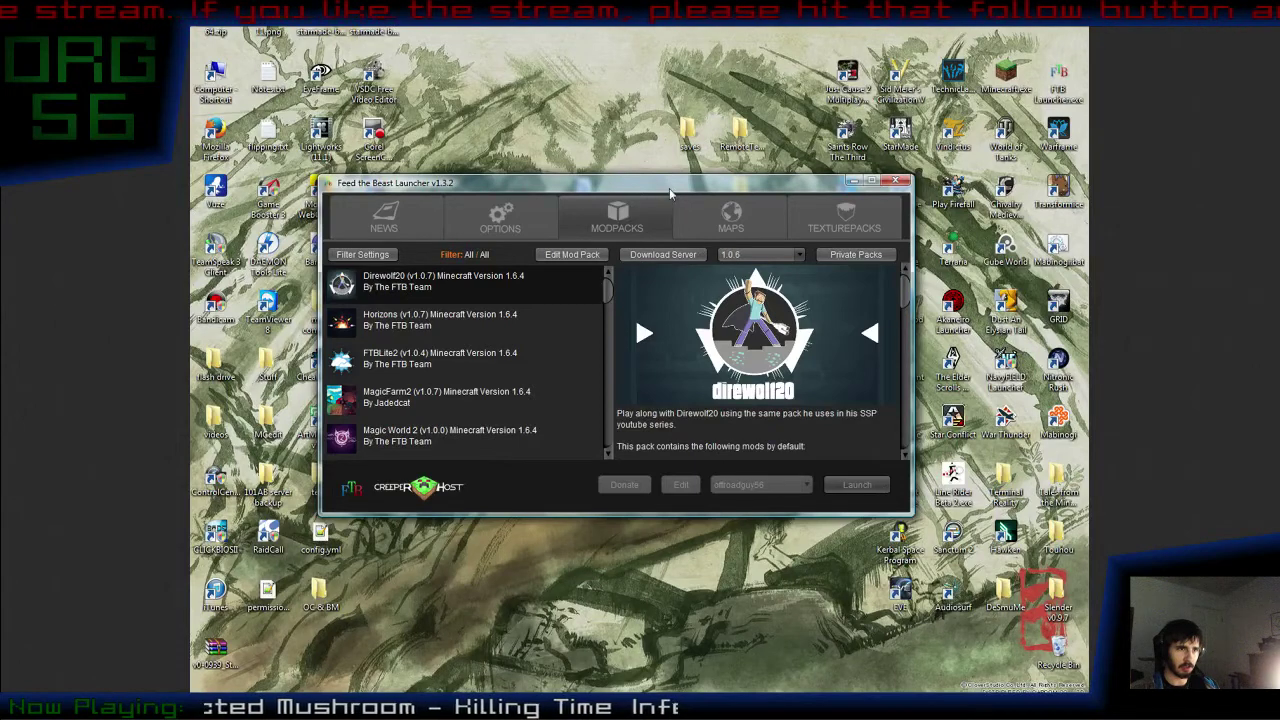
pyautogui.moveTo(670, 192); pyautogui.dragTo(685, 187)
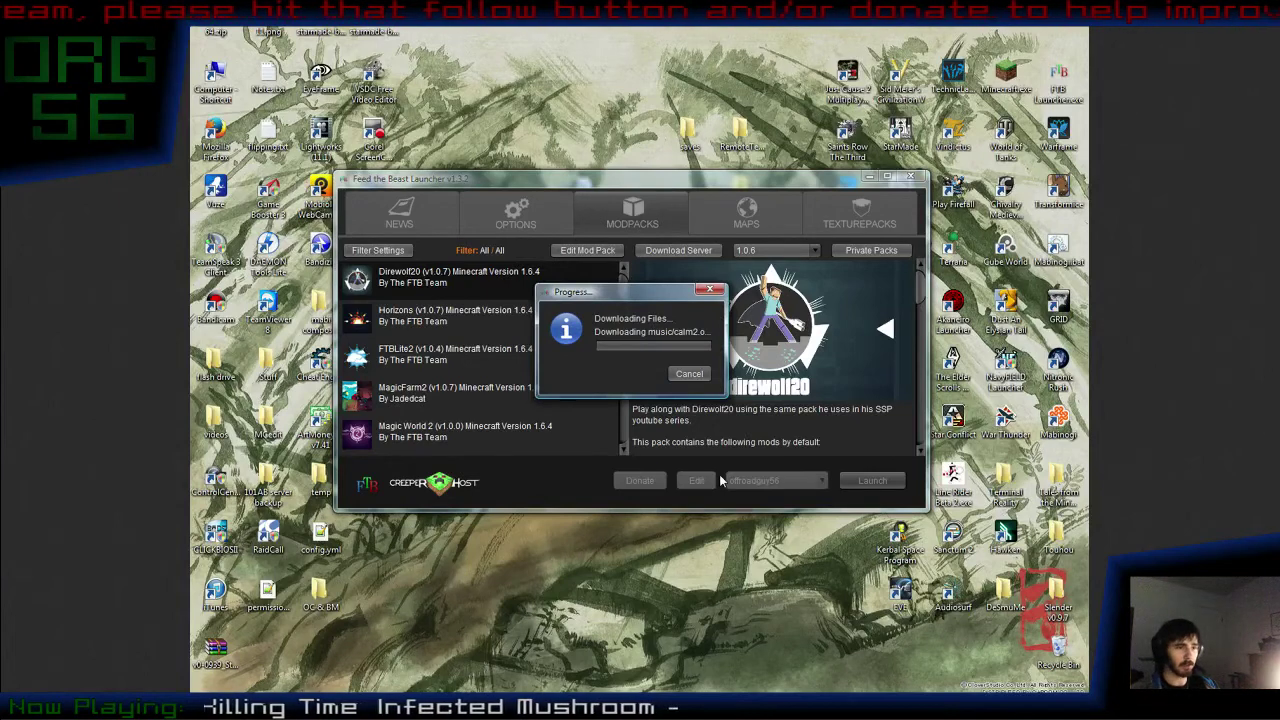
pyautogui.moveTo(722, 394); pyautogui.dragTo(778, 437)
pyautogui.moveTo(680, 293); pyautogui.dragTo(654, 284)
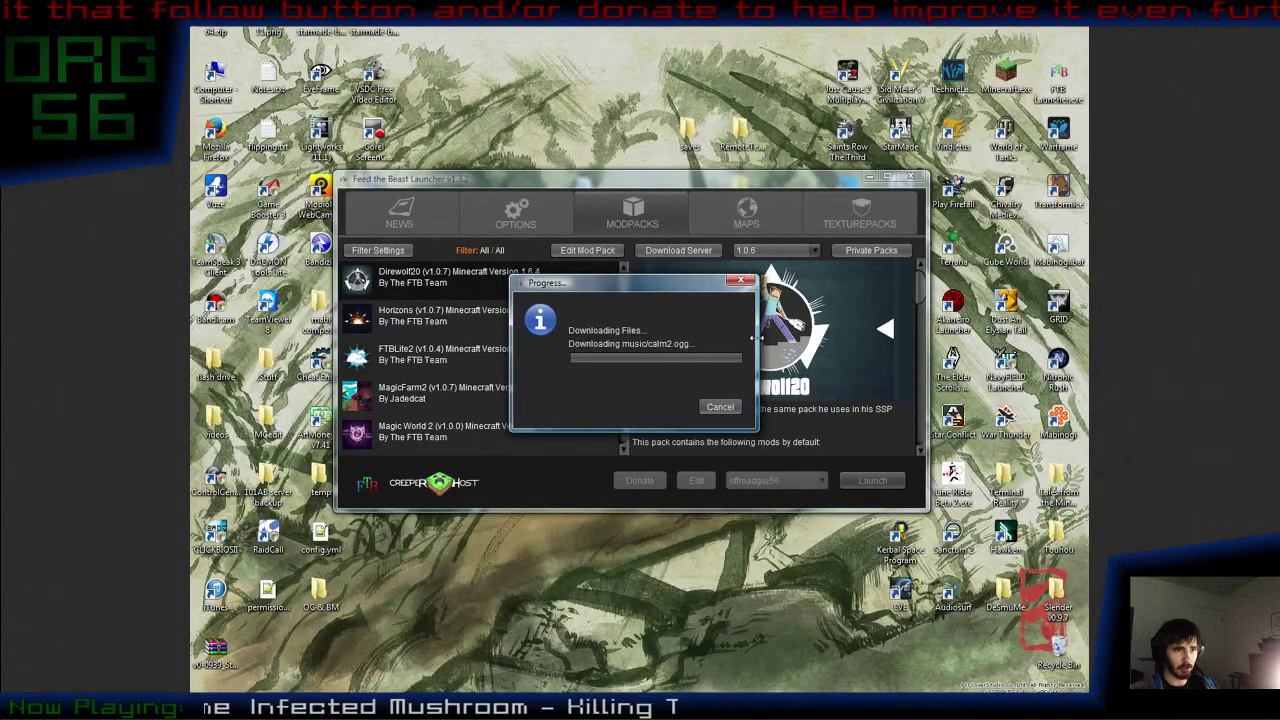
pyautogui.moveTo(757, 343); pyautogui.dragTo(816, 346)
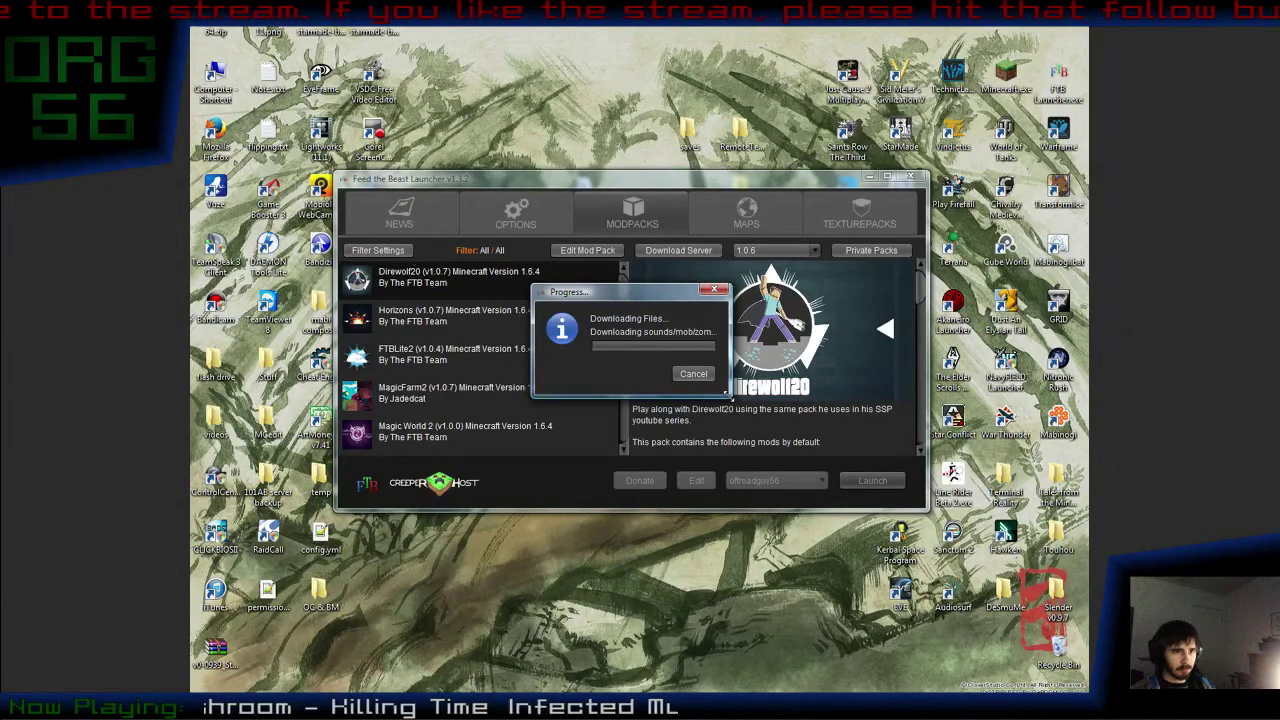
pyautogui.moveTo(730, 396); pyautogui.dragTo(798, 442)
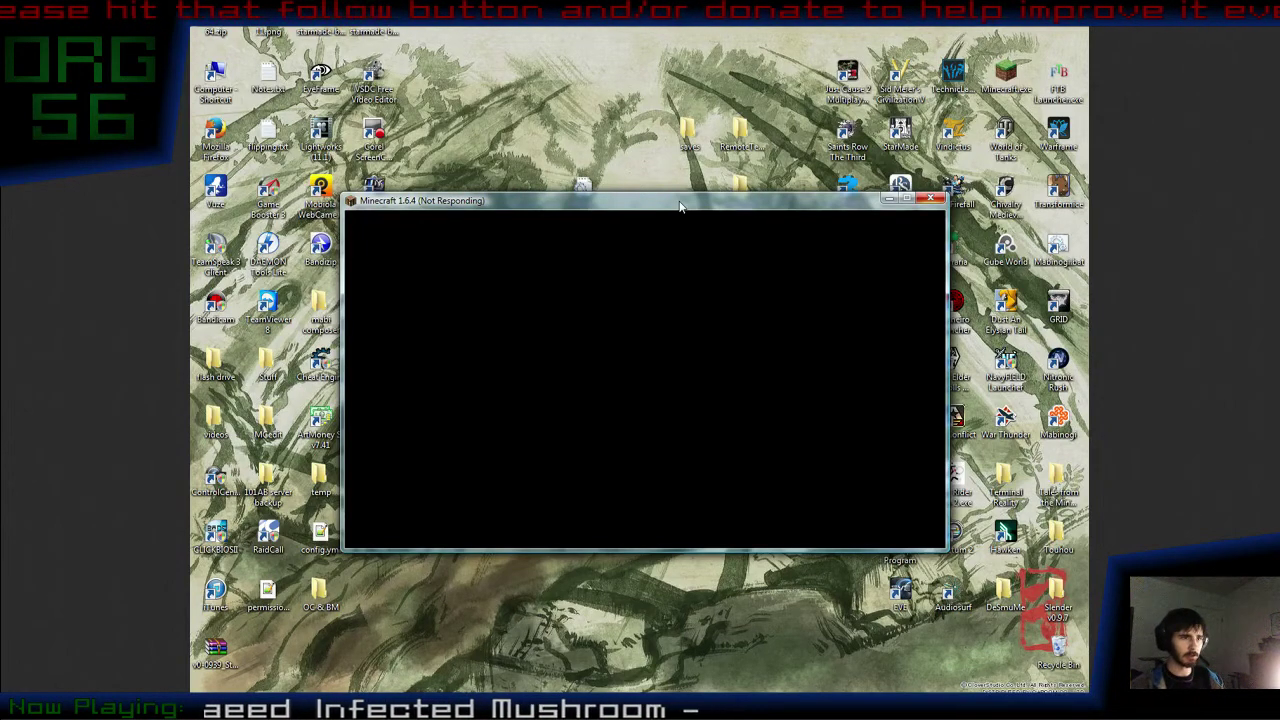
# Step: Reposition the Minecraft window on the desktop and switch the game to full screen
pyautogui.moveTo(679, 207)
pyautogui.mouseDown()
pyautogui.moveTo(646, 204)
pyautogui.moveTo(673, 233)
pyautogui.moveTo(675, 222)
pyautogui.mouseUp()
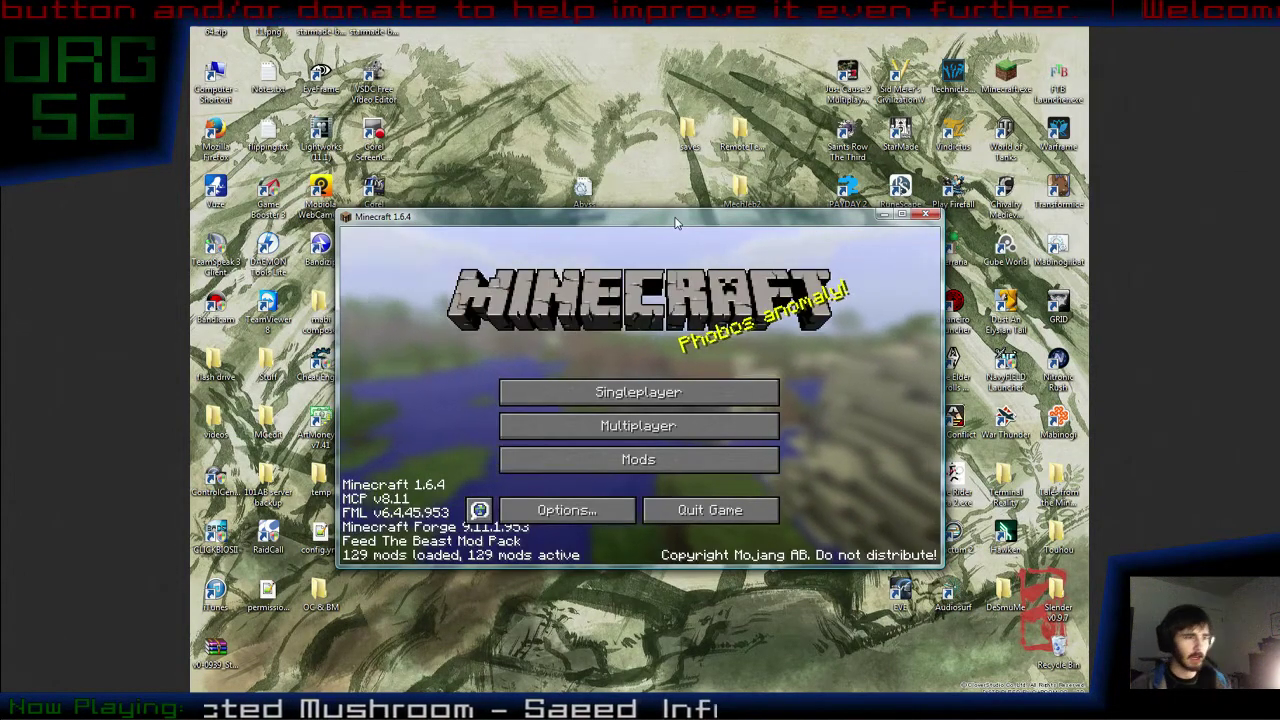
pyautogui.moveTo(675, 220); pyautogui.dragTo(686, 212)
pyautogui.press('F11')
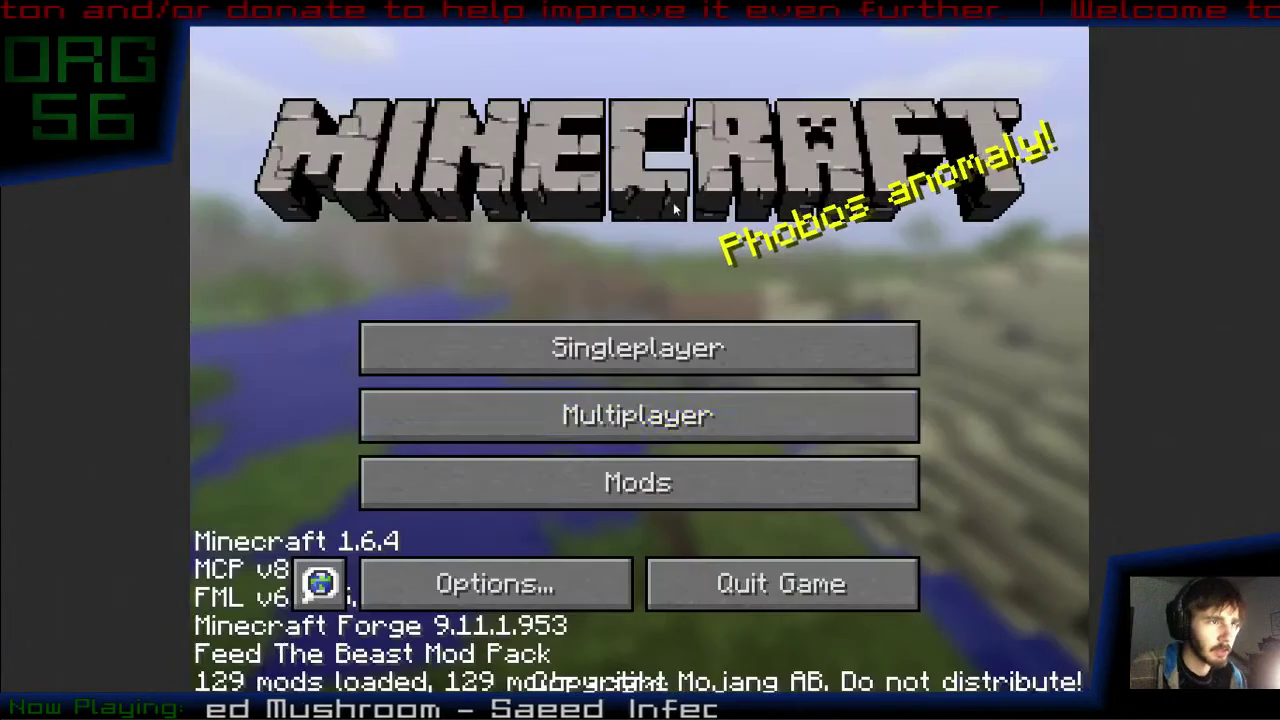
# Step: Set the GUI scale in the video settings to one size above Small and return to the title screen
pyautogui.click(531, 586)
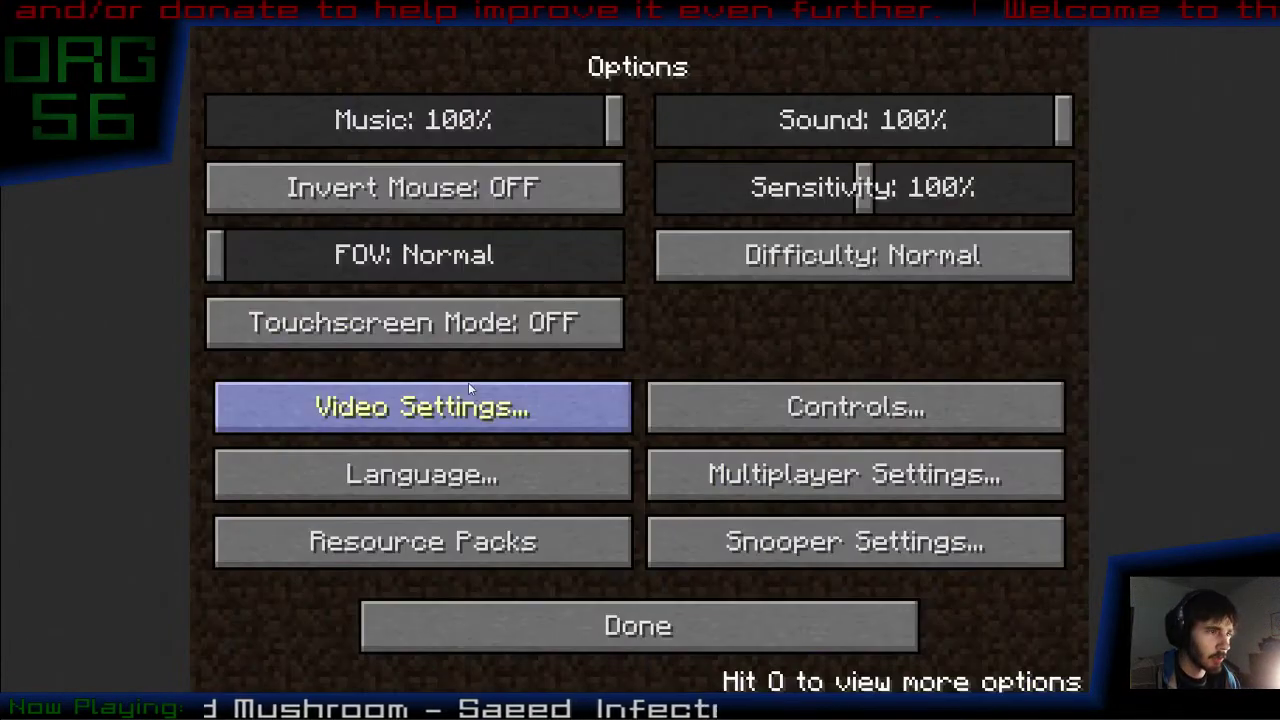
pyautogui.click(441, 436)
pyautogui.moveTo(428, 420); pyautogui.dragTo(626, 368)
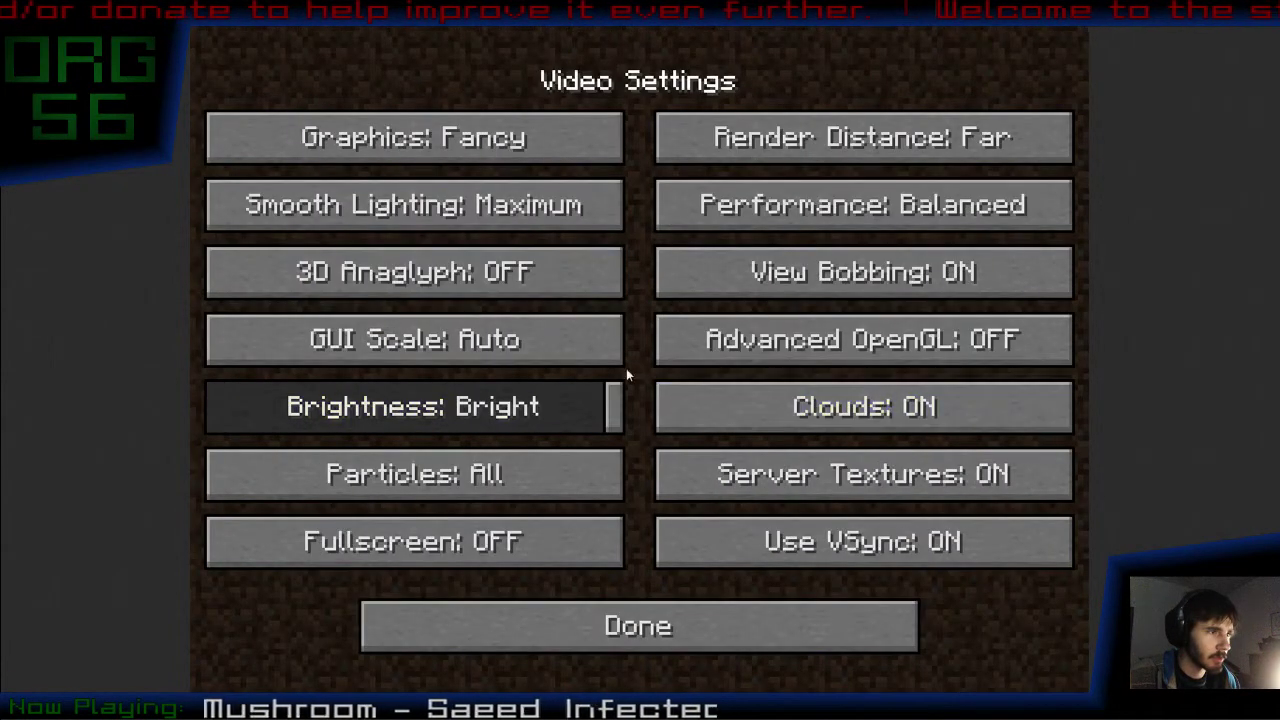
pyautogui.click(433, 351)
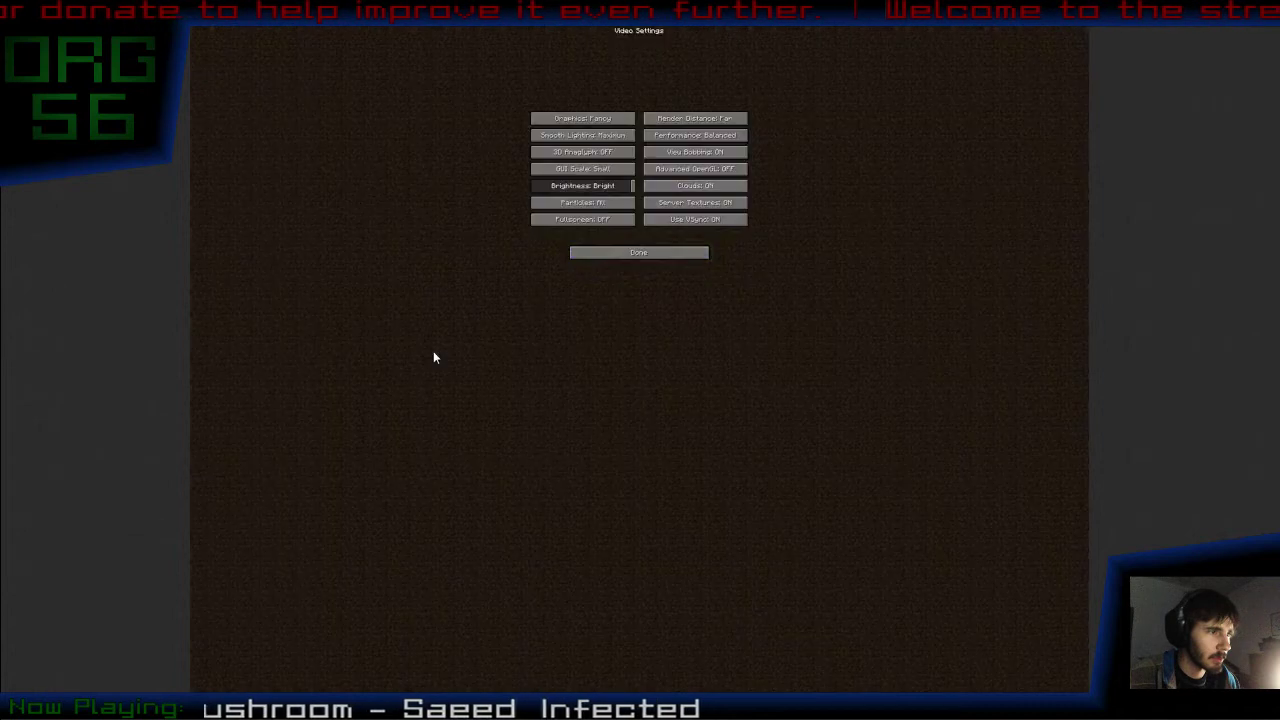
pyautogui.click(613, 184)
pyautogui.click(626, 378)
pyautogui.click(651, 378)
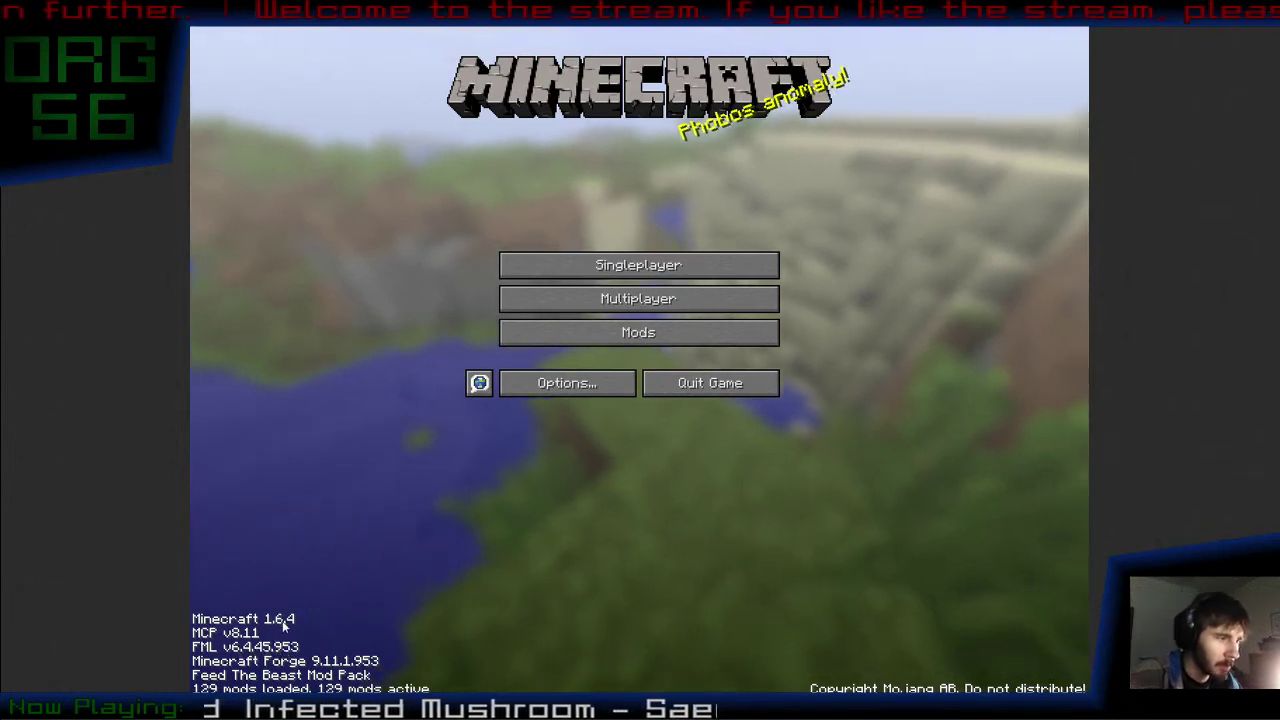
# Step: Add a new multiplayer server and replace its default name with "SYNDROMEofPAN's DW20 server"
pyautogui.click(654, 303)
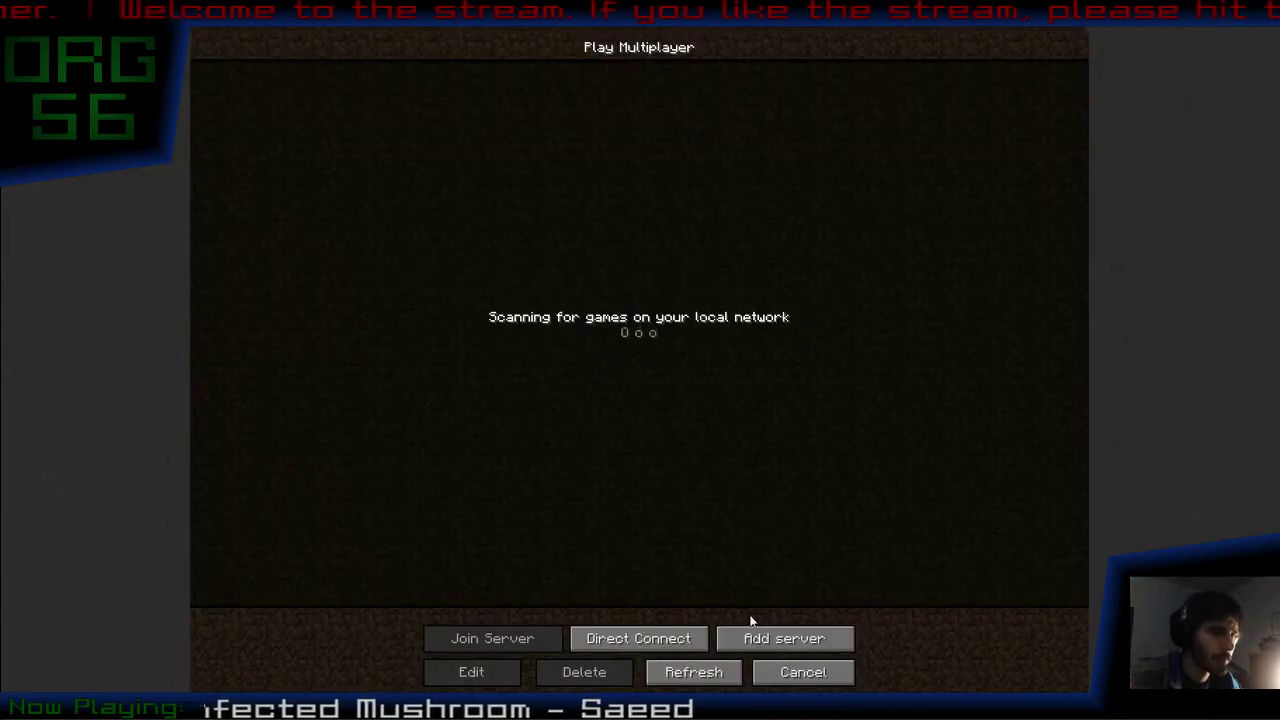
pyautogui.click(779, 639)
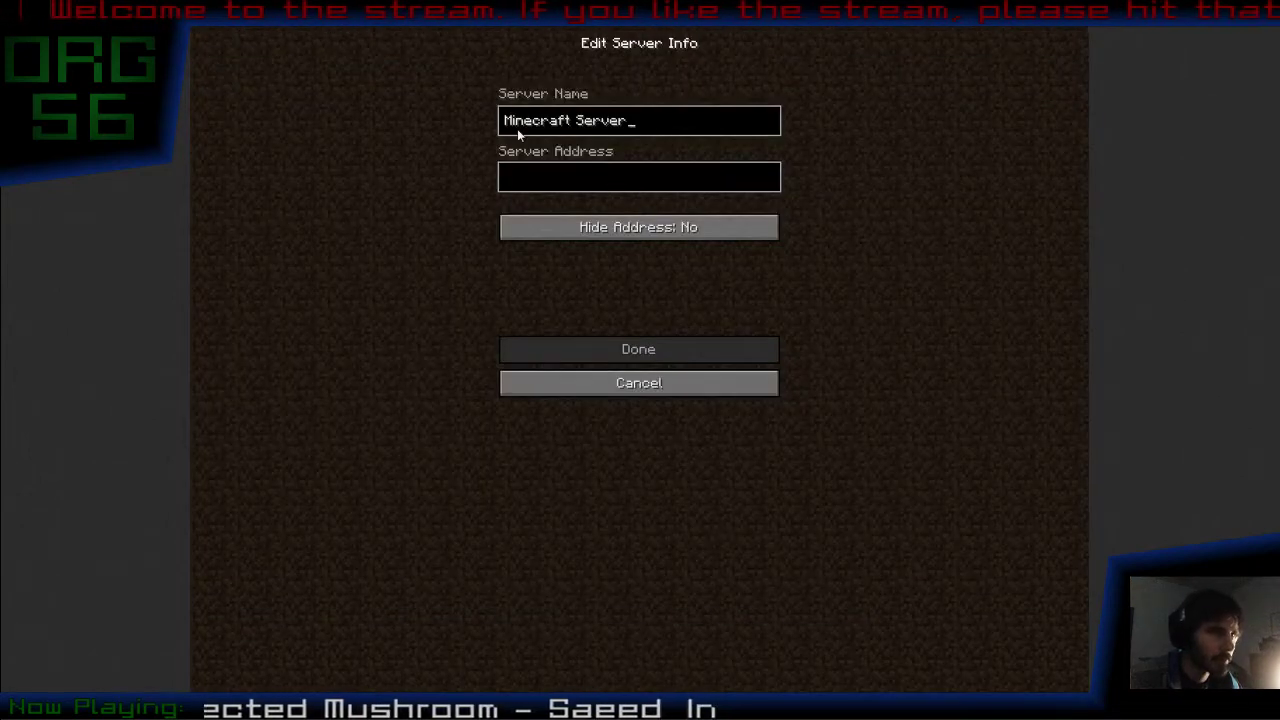
pyautogui.press('BackSpace')
pyautogui.press('BackSpace')
pyautogui.press('BackSpace')
pyautogui.press('BackSpace')
pyautogui.press('BackSpace')
pyautogui.press('BackSpace')
pyautogui.press('BackSpace')
pyautogui.press('BackSpace')
pyautogui.press('BackSpace')
pyautogui.press('BackSpace')
pyautogui.press('BackSpace')
pyautogui.press('BackSpace')
pyautogui.press('BackSpace')
pyautogui.press('BackSpace')
pyautogui.press('BackSpace')
pyautogui.press('BackSpace')
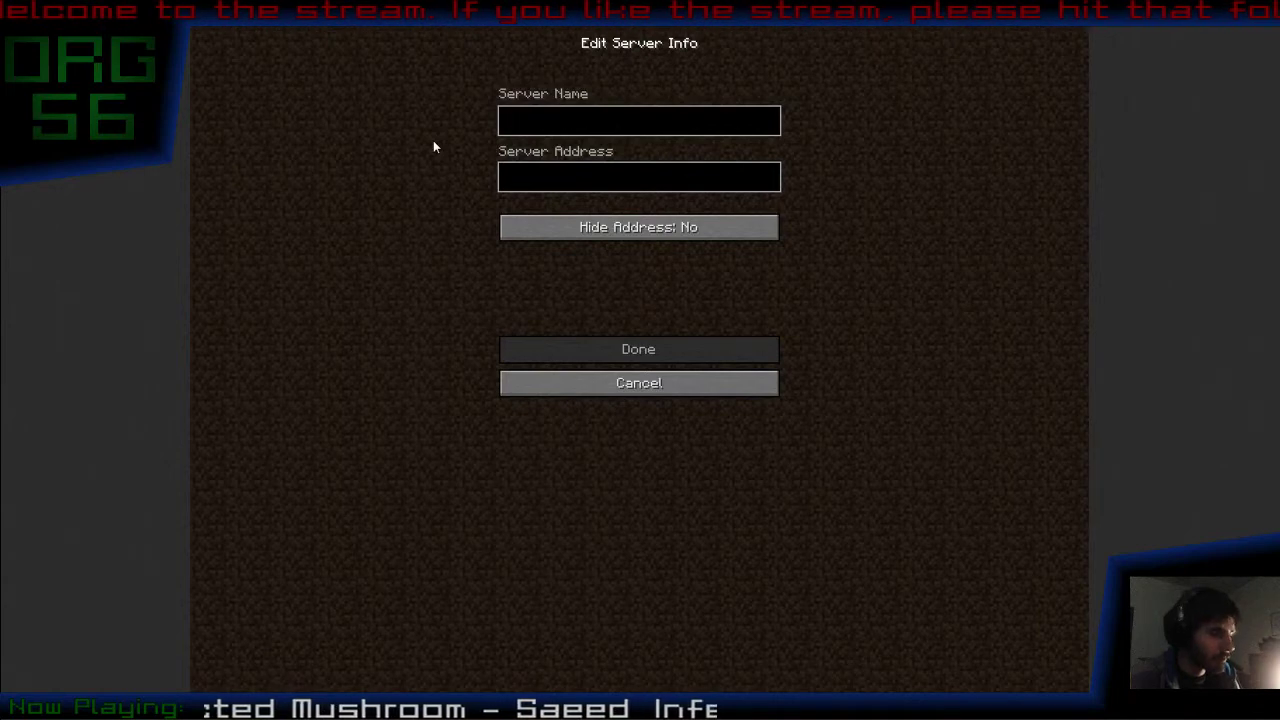
pyautogui.write('SYNDRO')
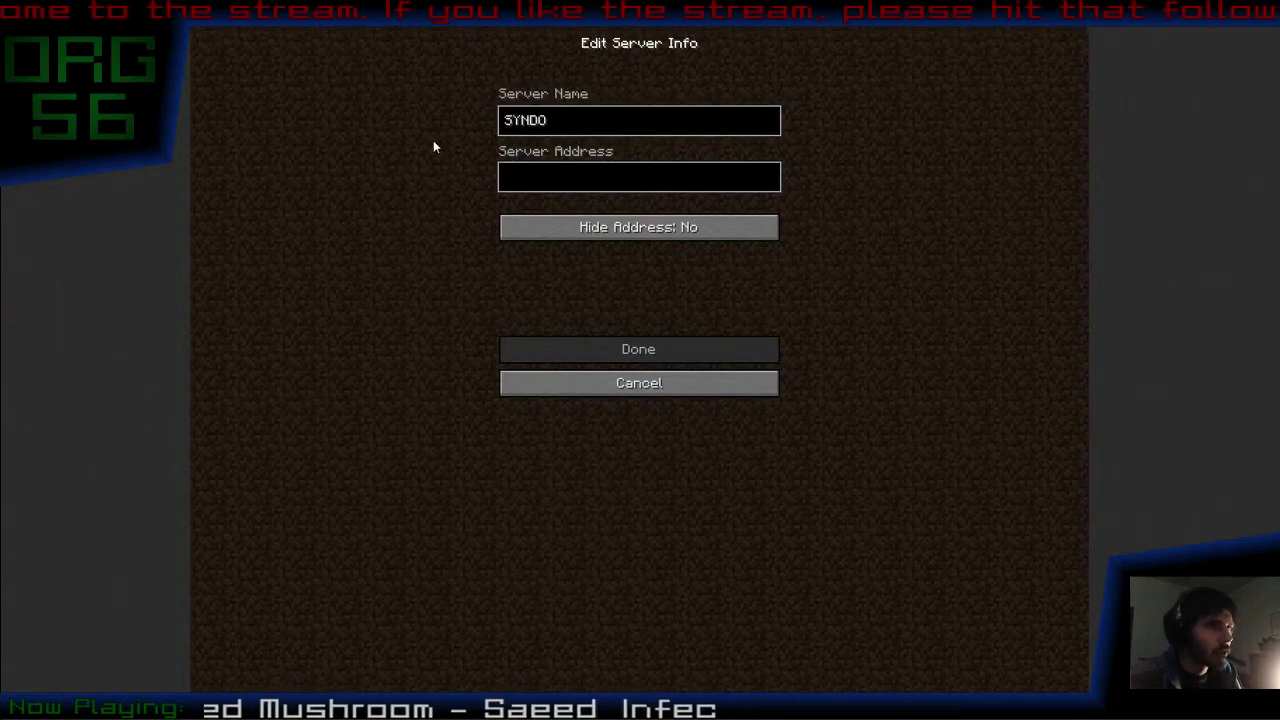
pyautogui.write('MES')
pyautogui.press('BackSpace')
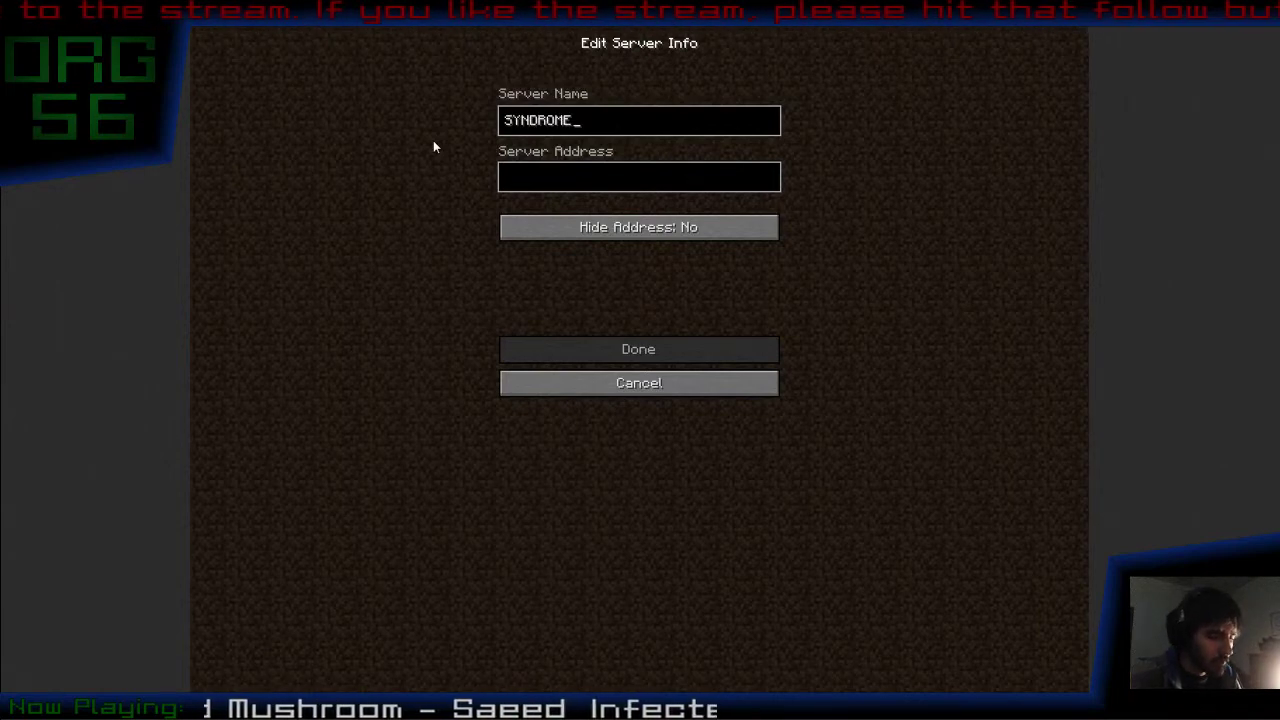
pyautogui.write("ofPAN's")
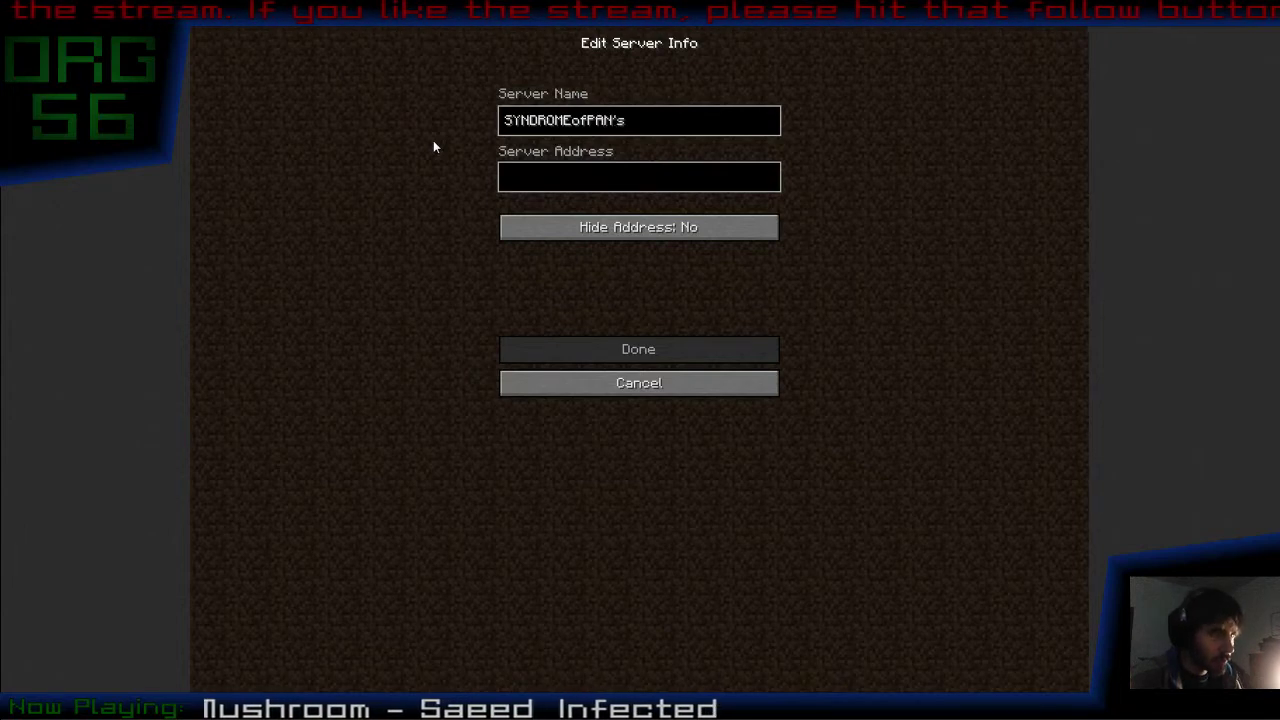
pyautogui.write(' DW20 server')
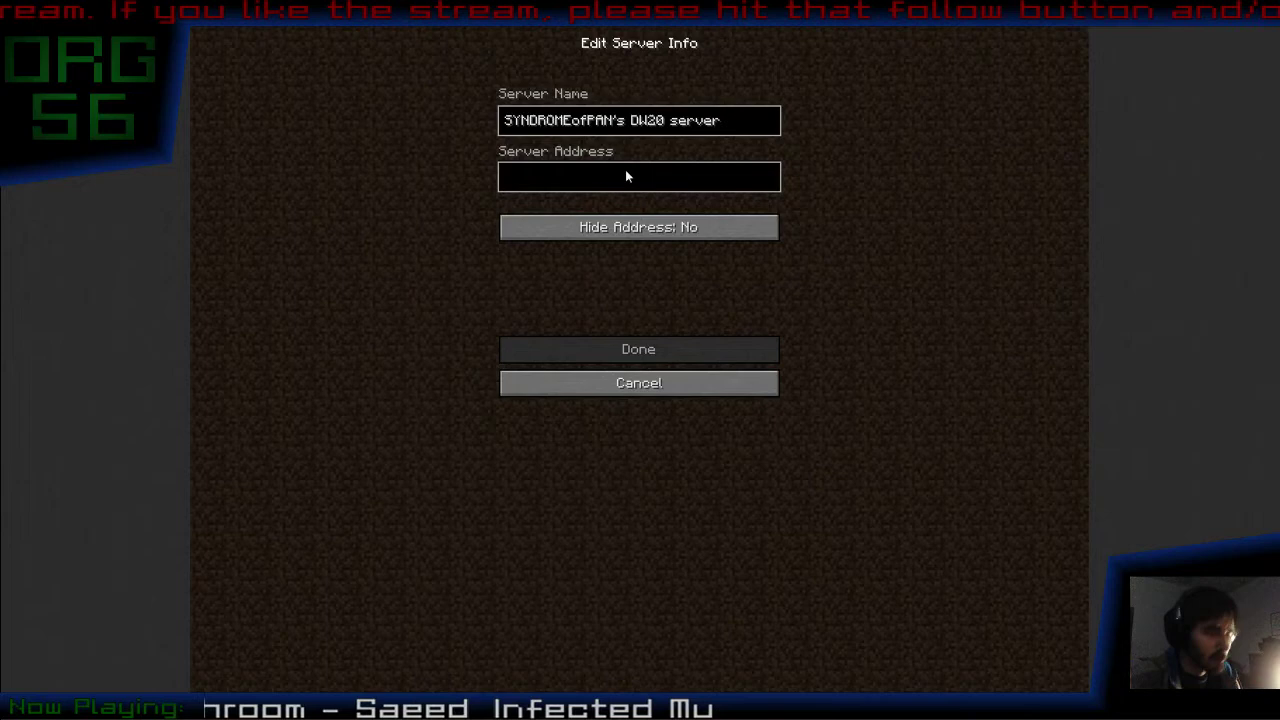
# Step: Save the server entry with the address 50.31.113.66 and join that server from the multiplayer list
pyautogui.click(627, 176)
pyautogui.write('50.')
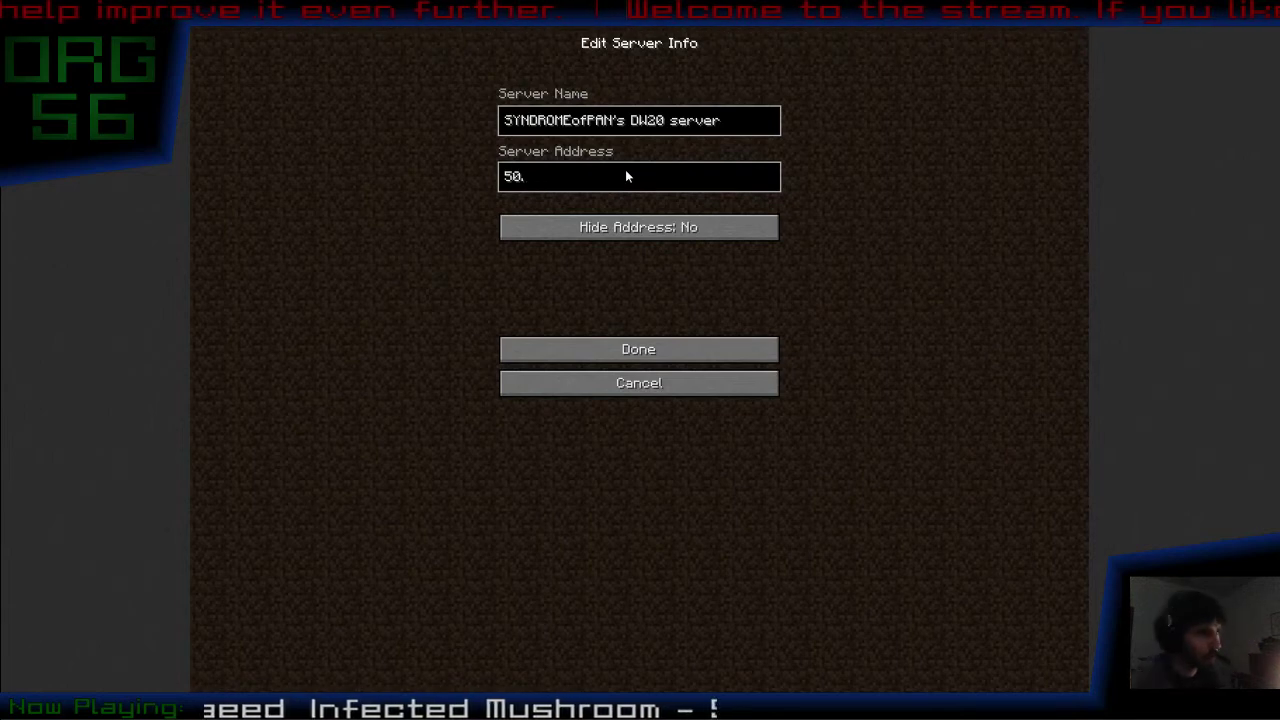
pyautogui.write('31.')
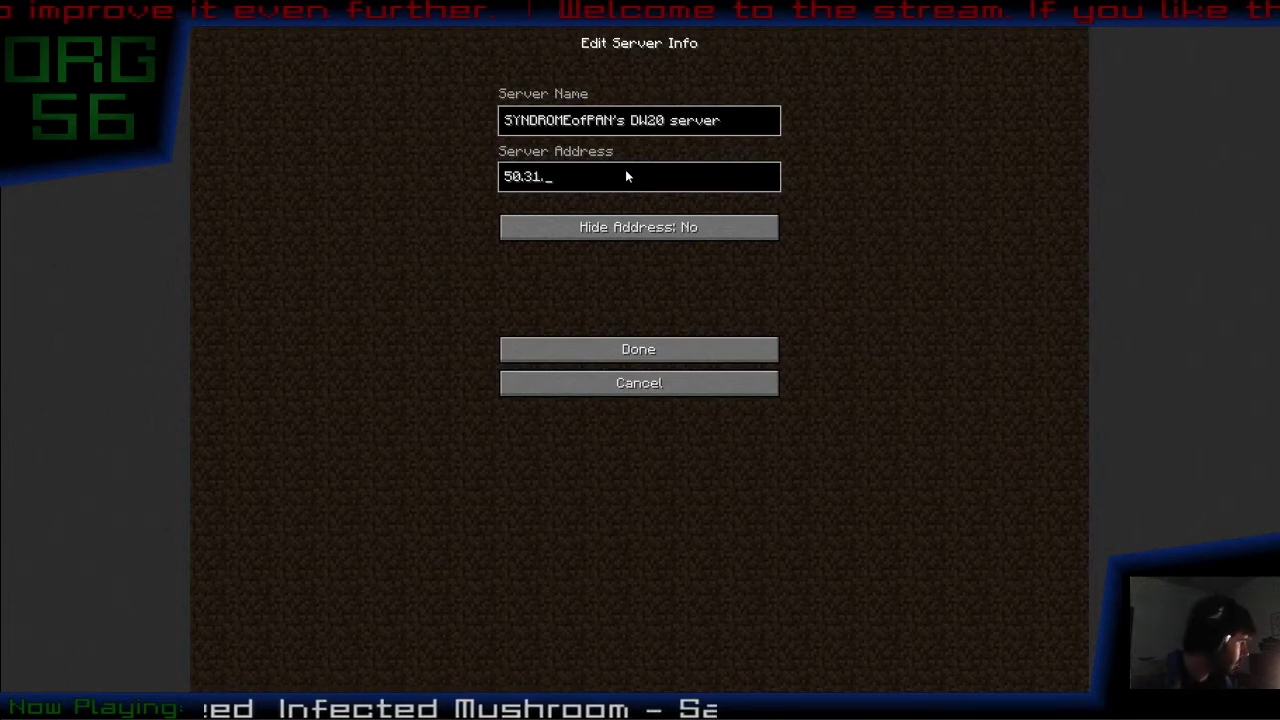
pyautogui.write('113.66')
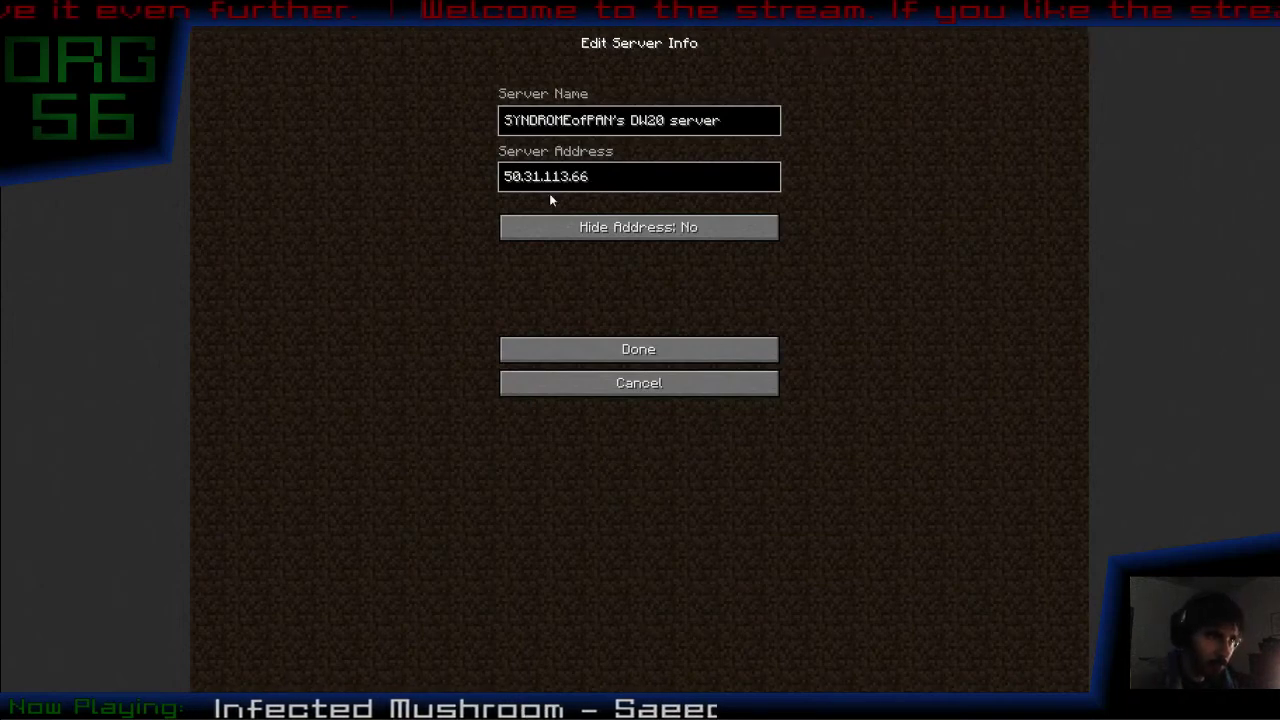
pyautogui.click(677, 348)
pyautogui.click(589, 302)
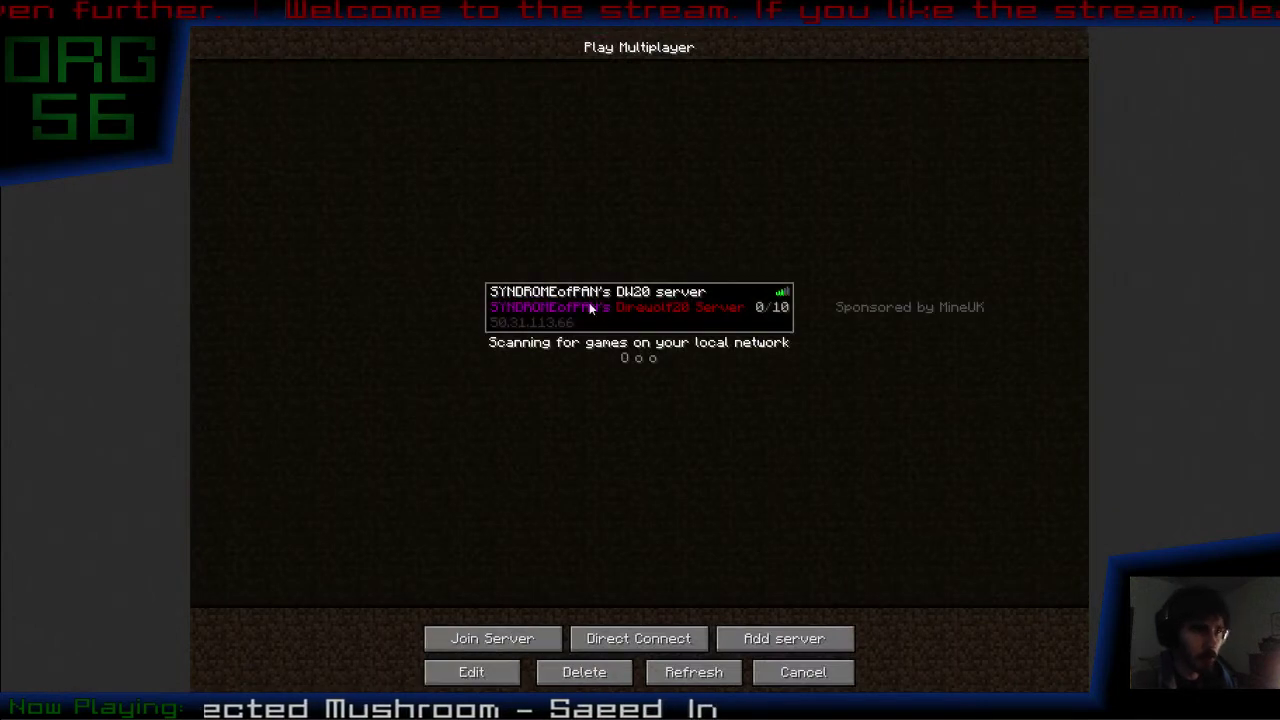
pyautogui.click(515, 642)
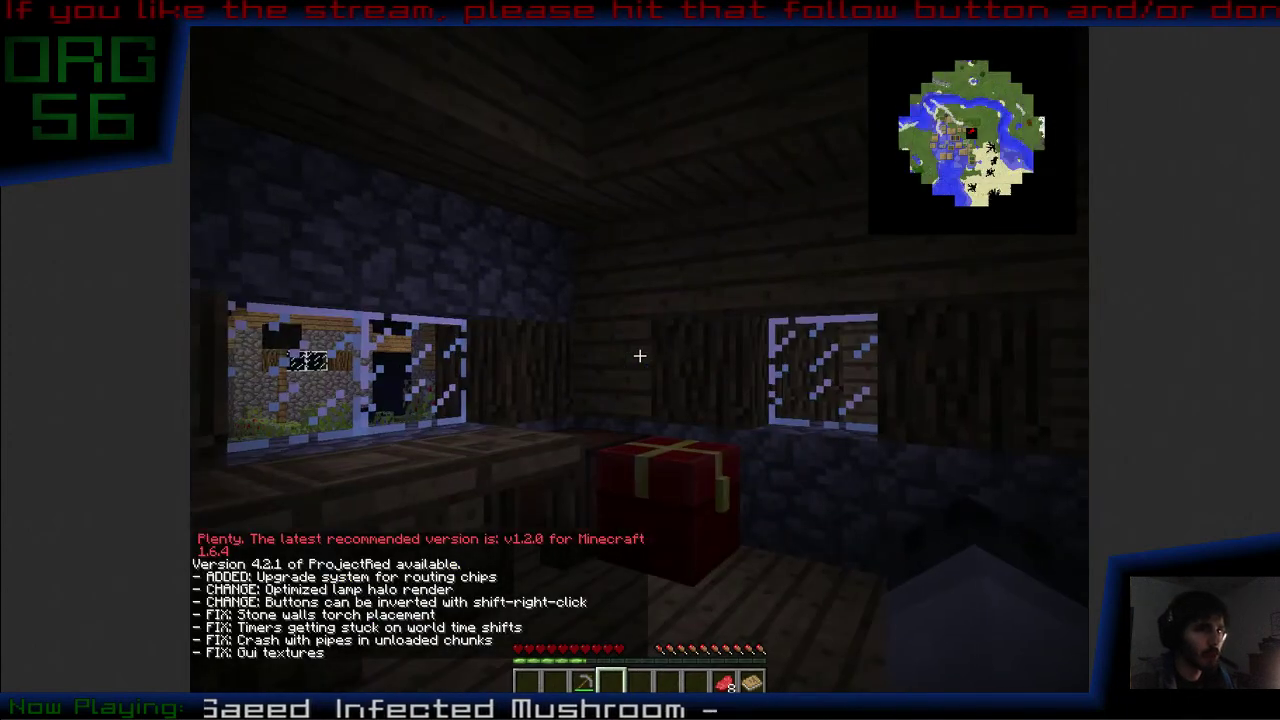
# Step: Go out through the house's wooden door to look at the surrounding village, and return inside the house
pyautogui.moveTo(640, 355)
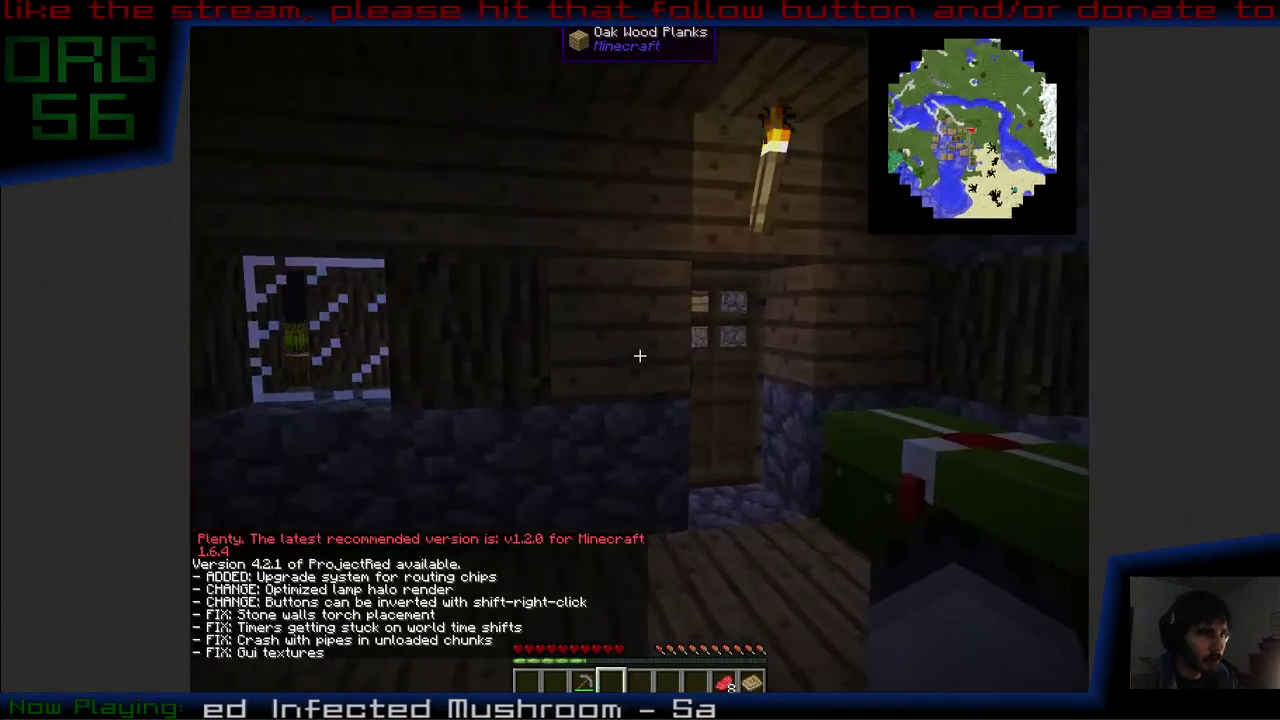
pyautogui.rightClick(640, 355)
pyautogui.press('w')
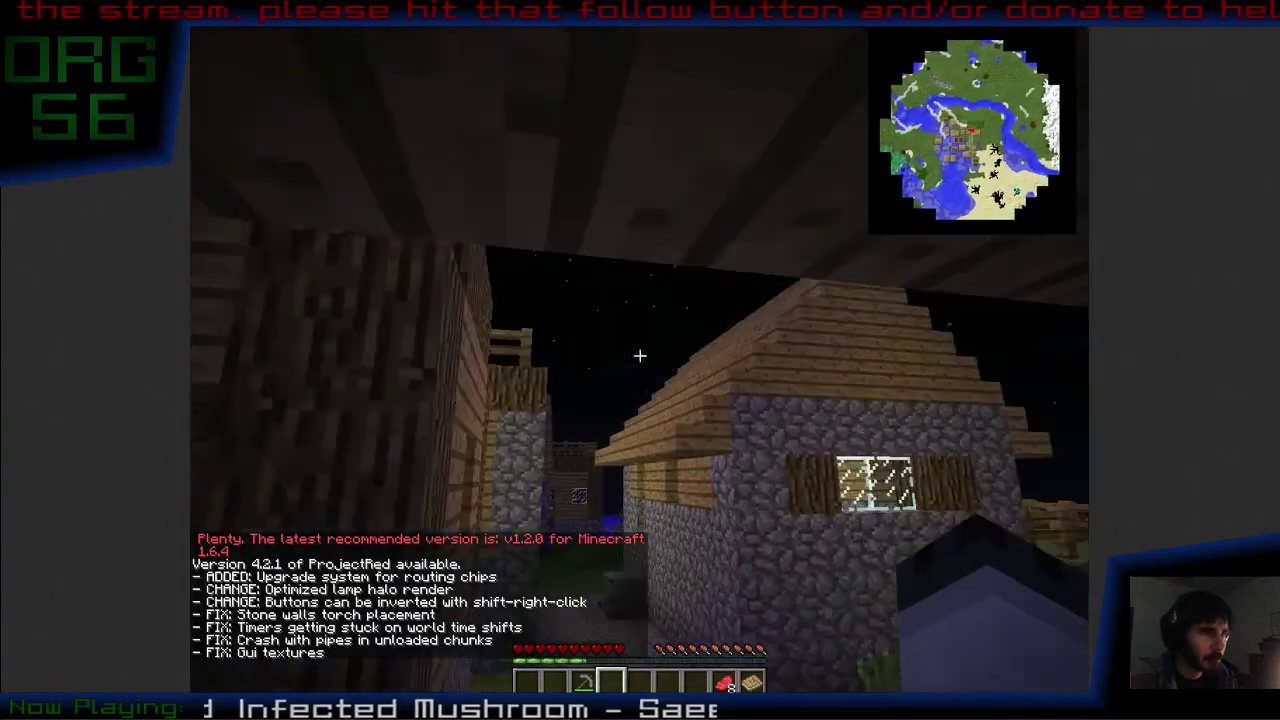
pyautogui.moveTo(640, 355)
pyautogui.press('w')
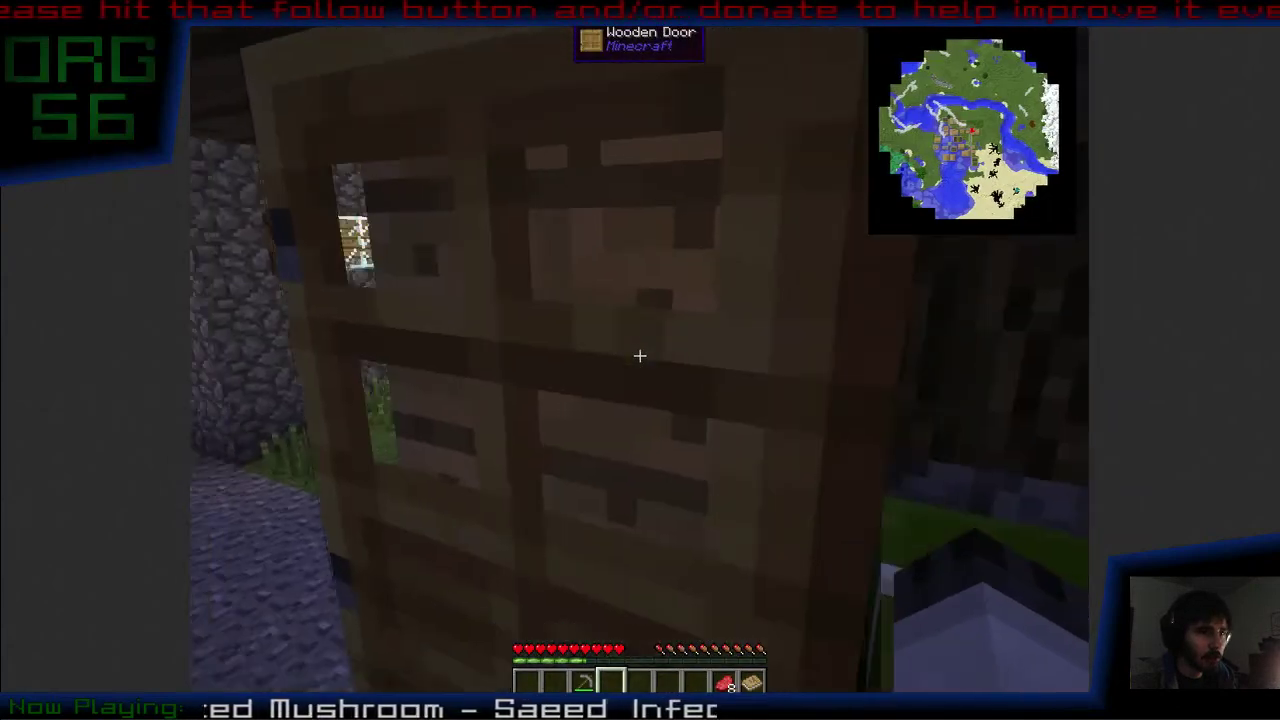
pyautogui.rightClick(640, 355)
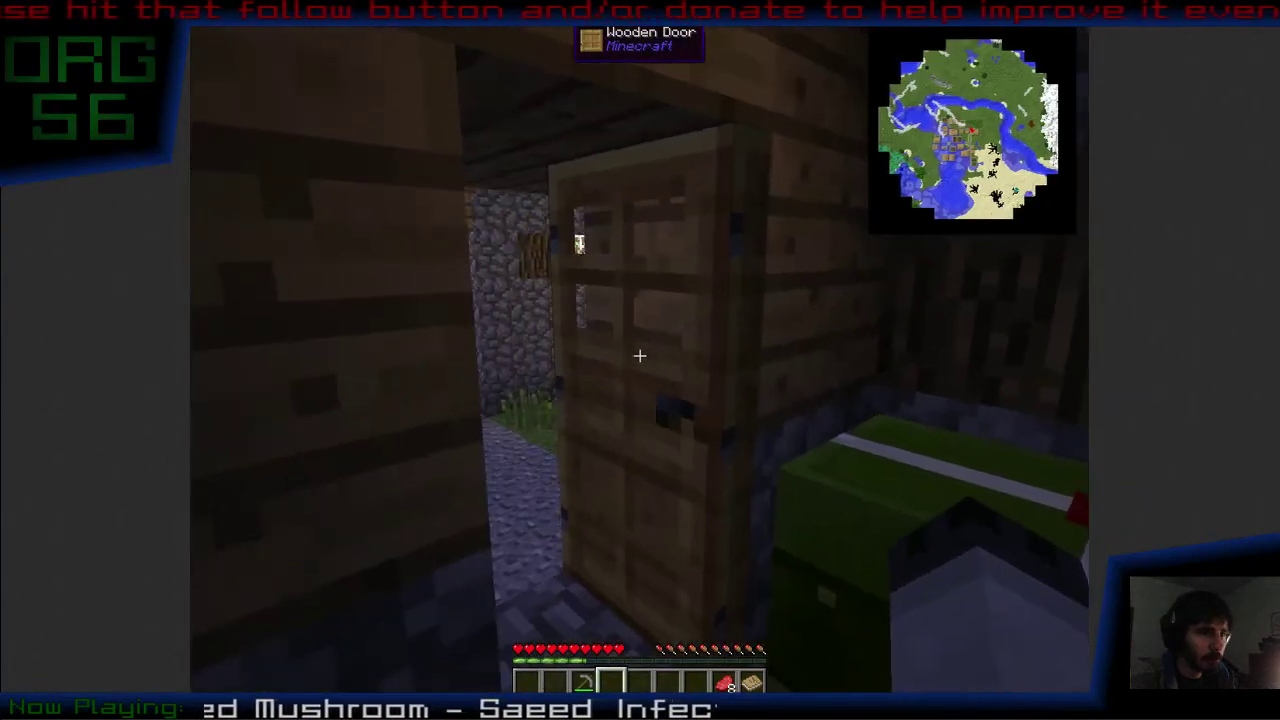
pyautogui.press('w')
pyautogui.moveTo(640, 355)
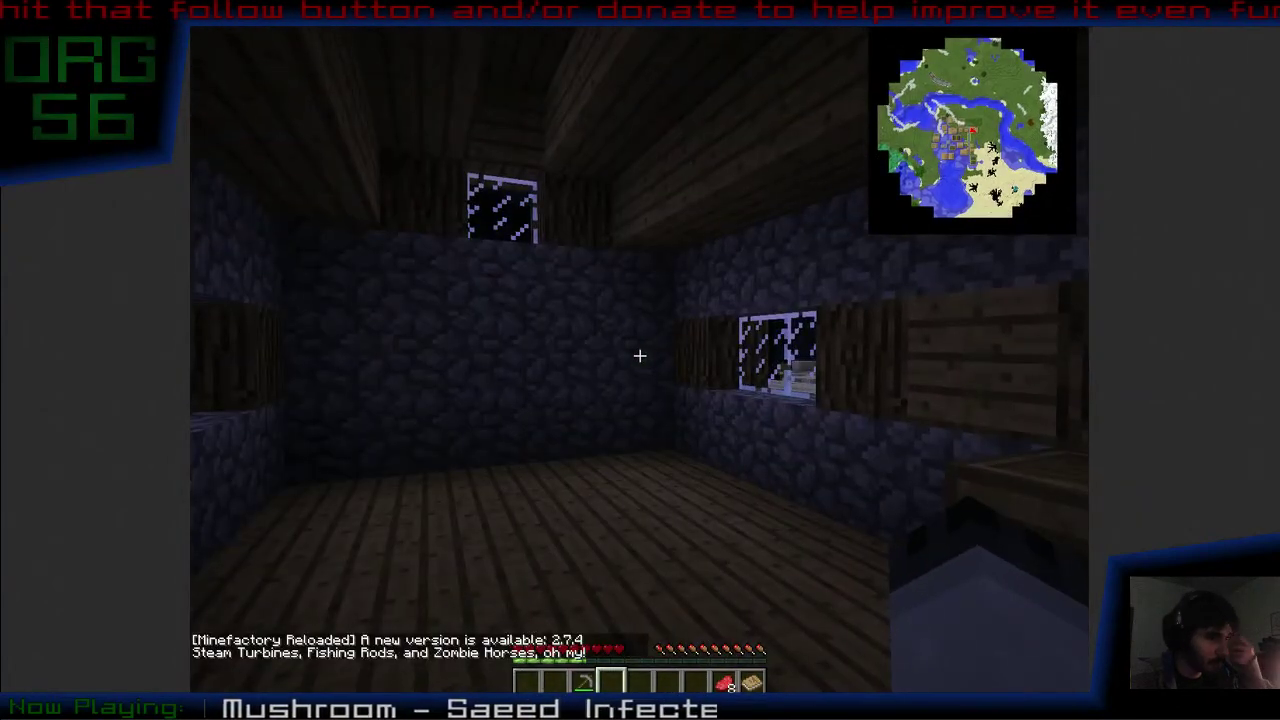